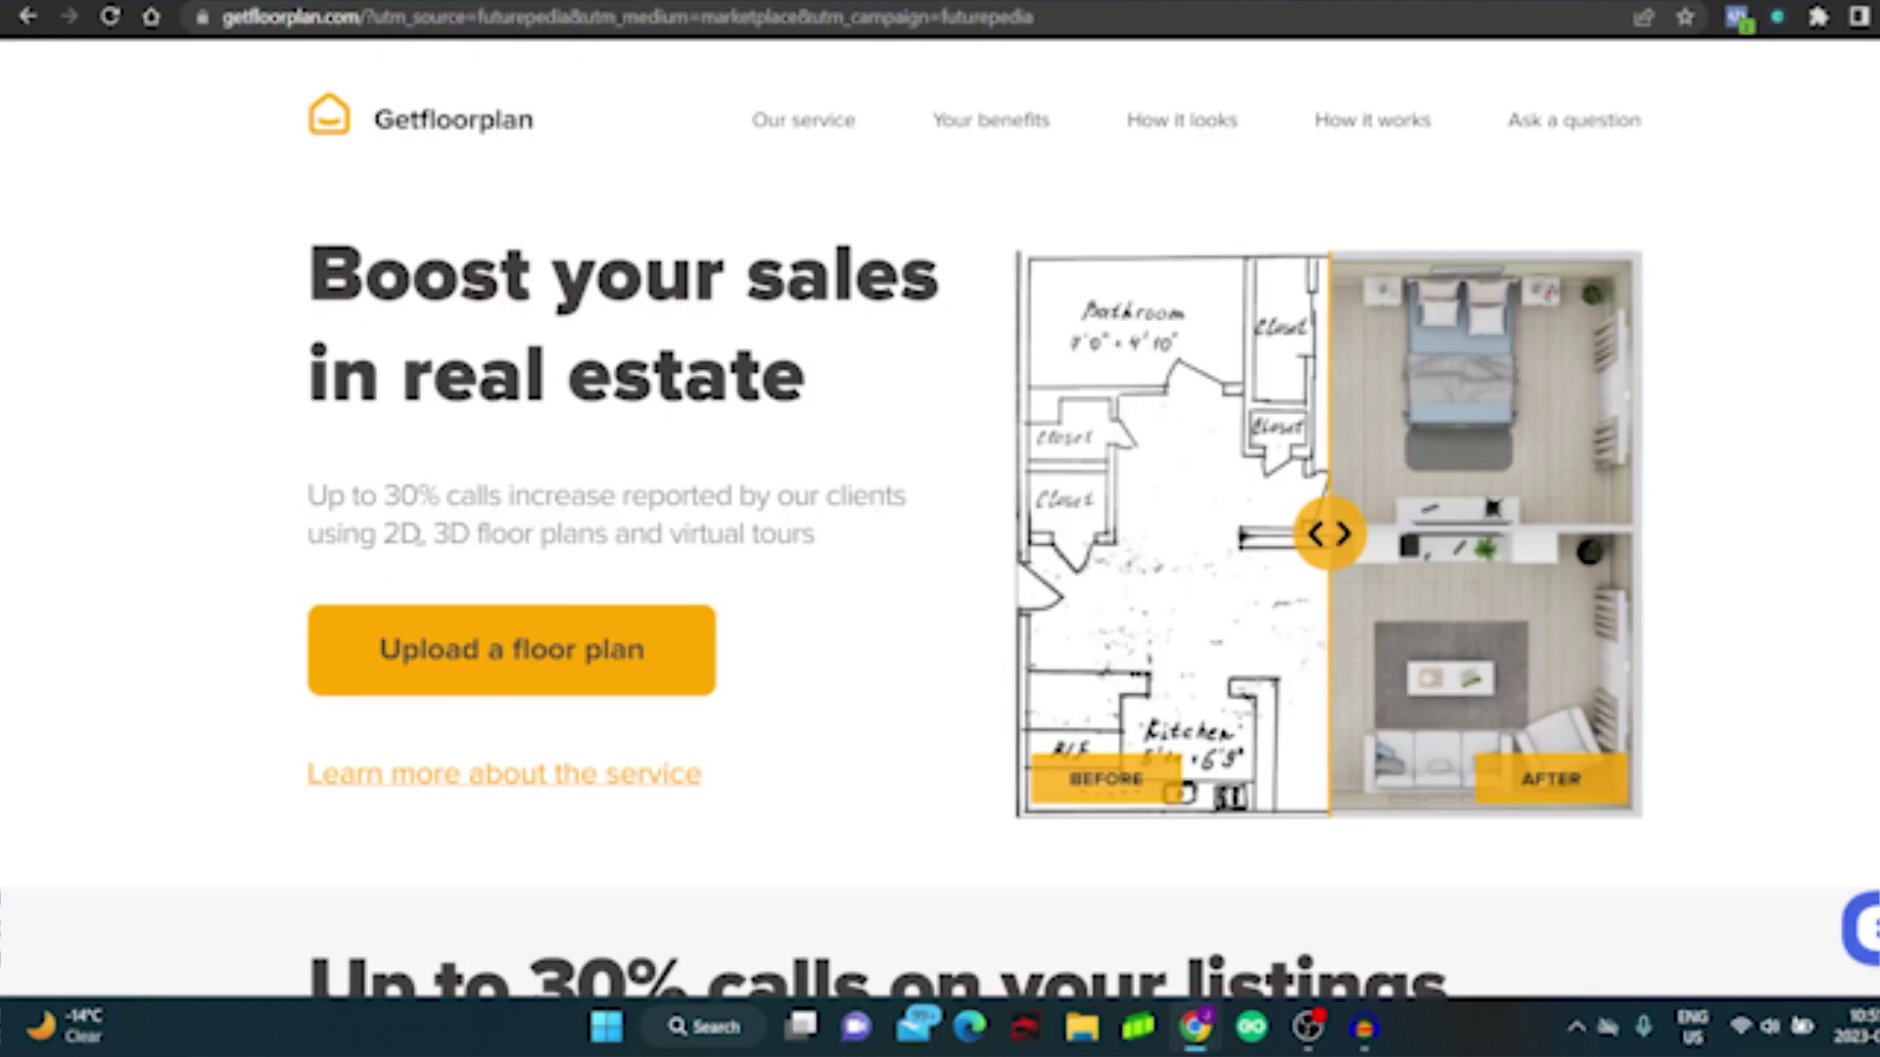
# Compare the hand-drawn floor plan with its rendered version in the Getfloorplan homepage's before-and-after image.
pyautogui.scroll(-1, 474, 533)
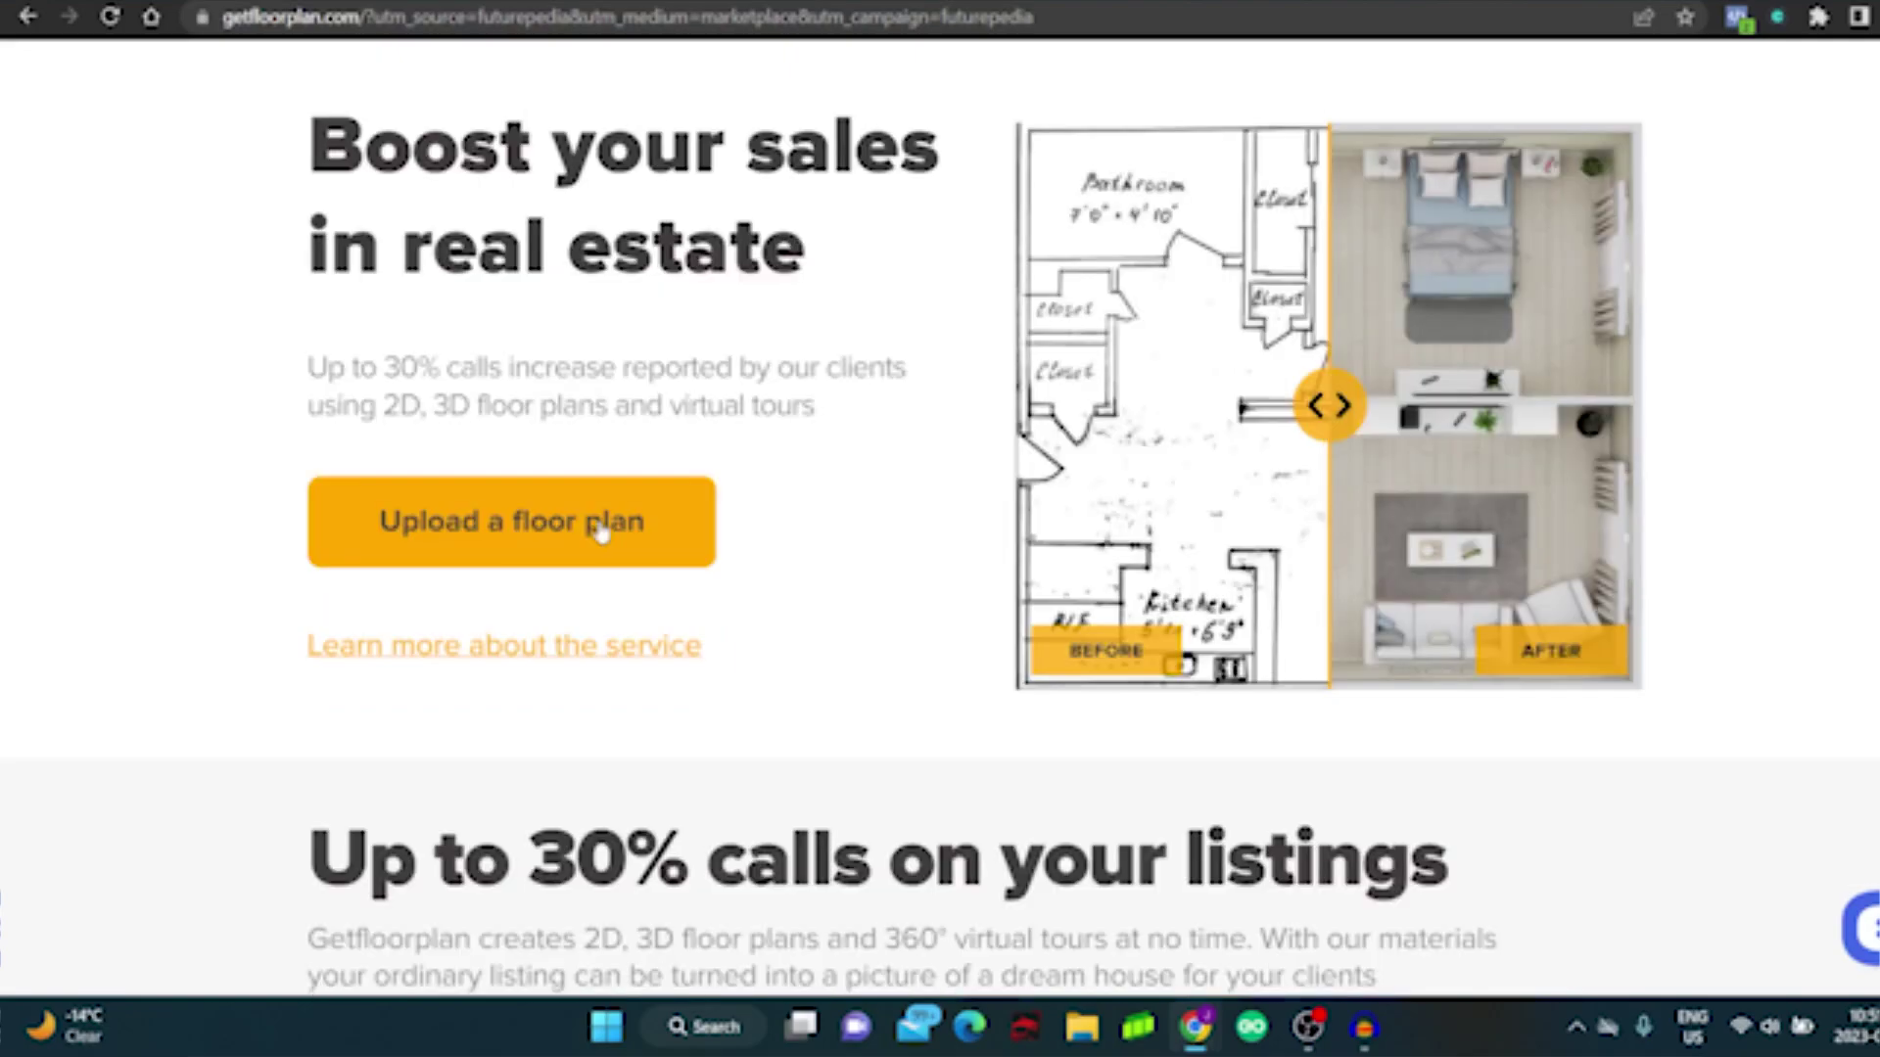
pyautogui.scroll(1, 432, 545)
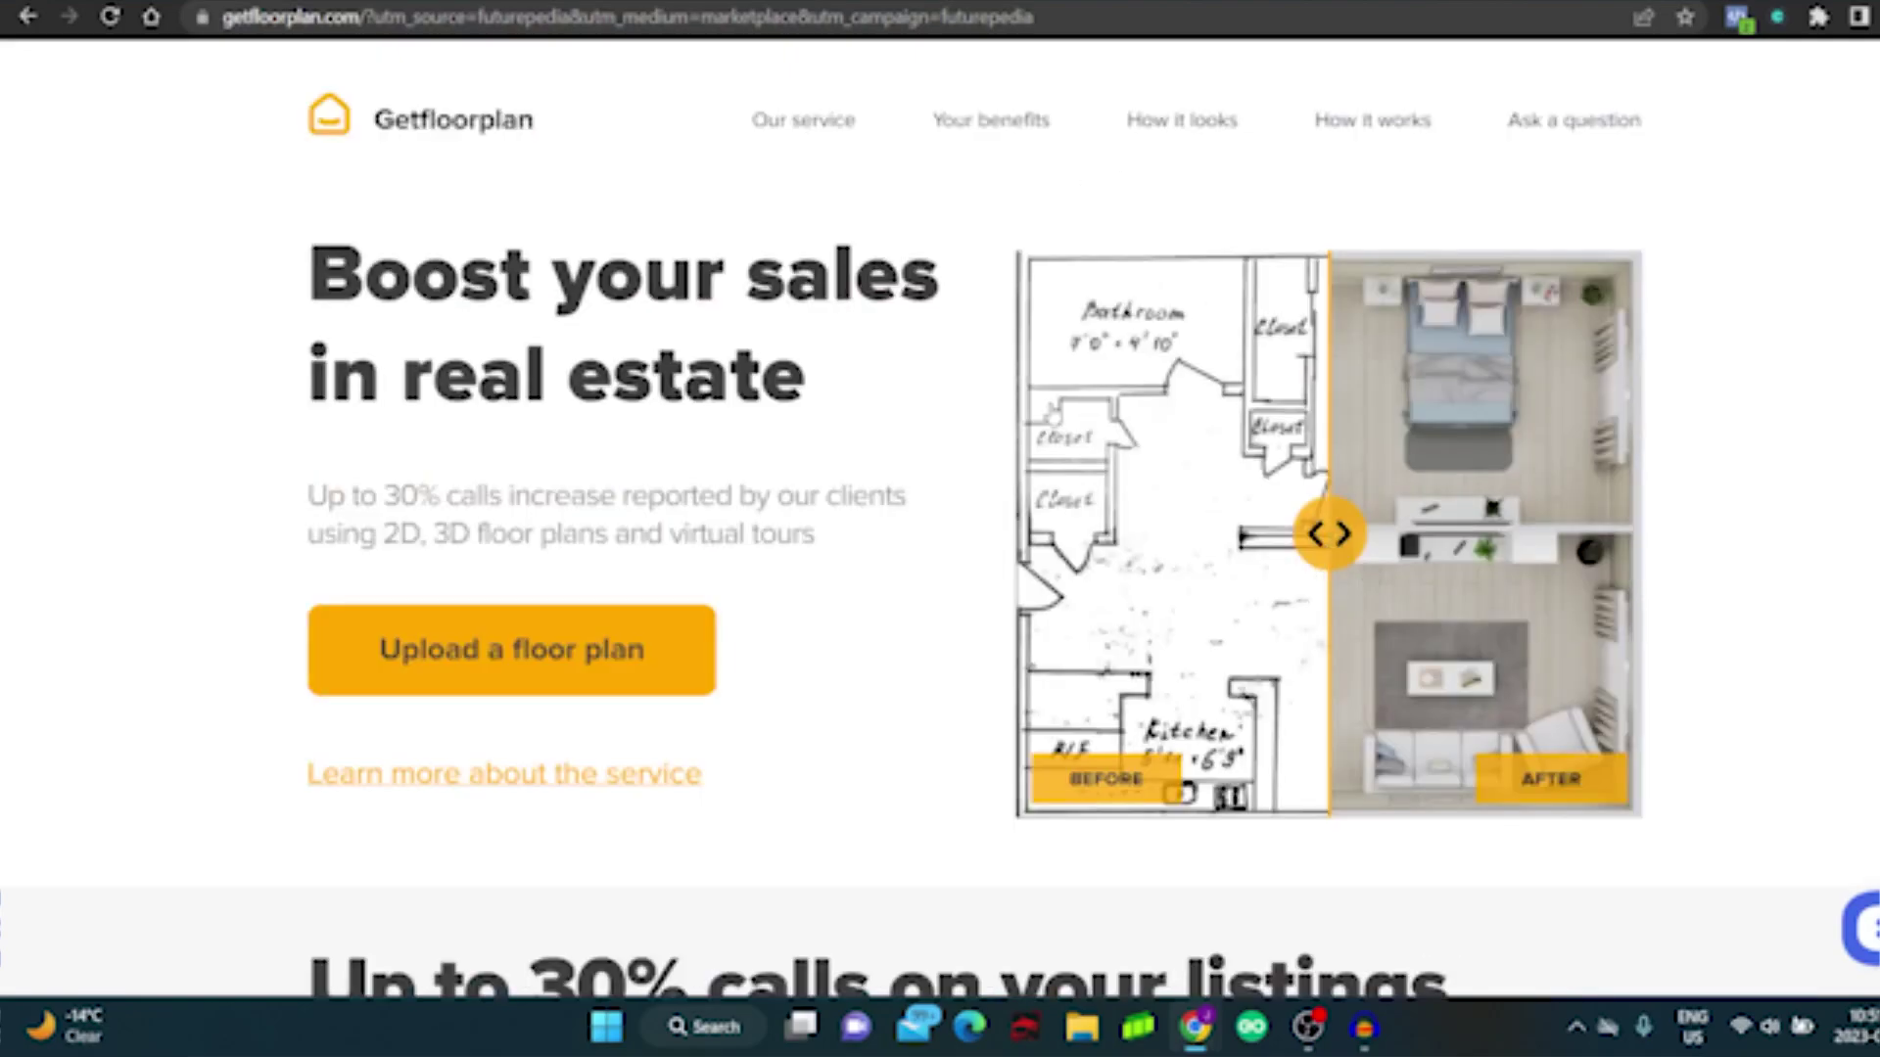
pyautogui.click(1053, 414)
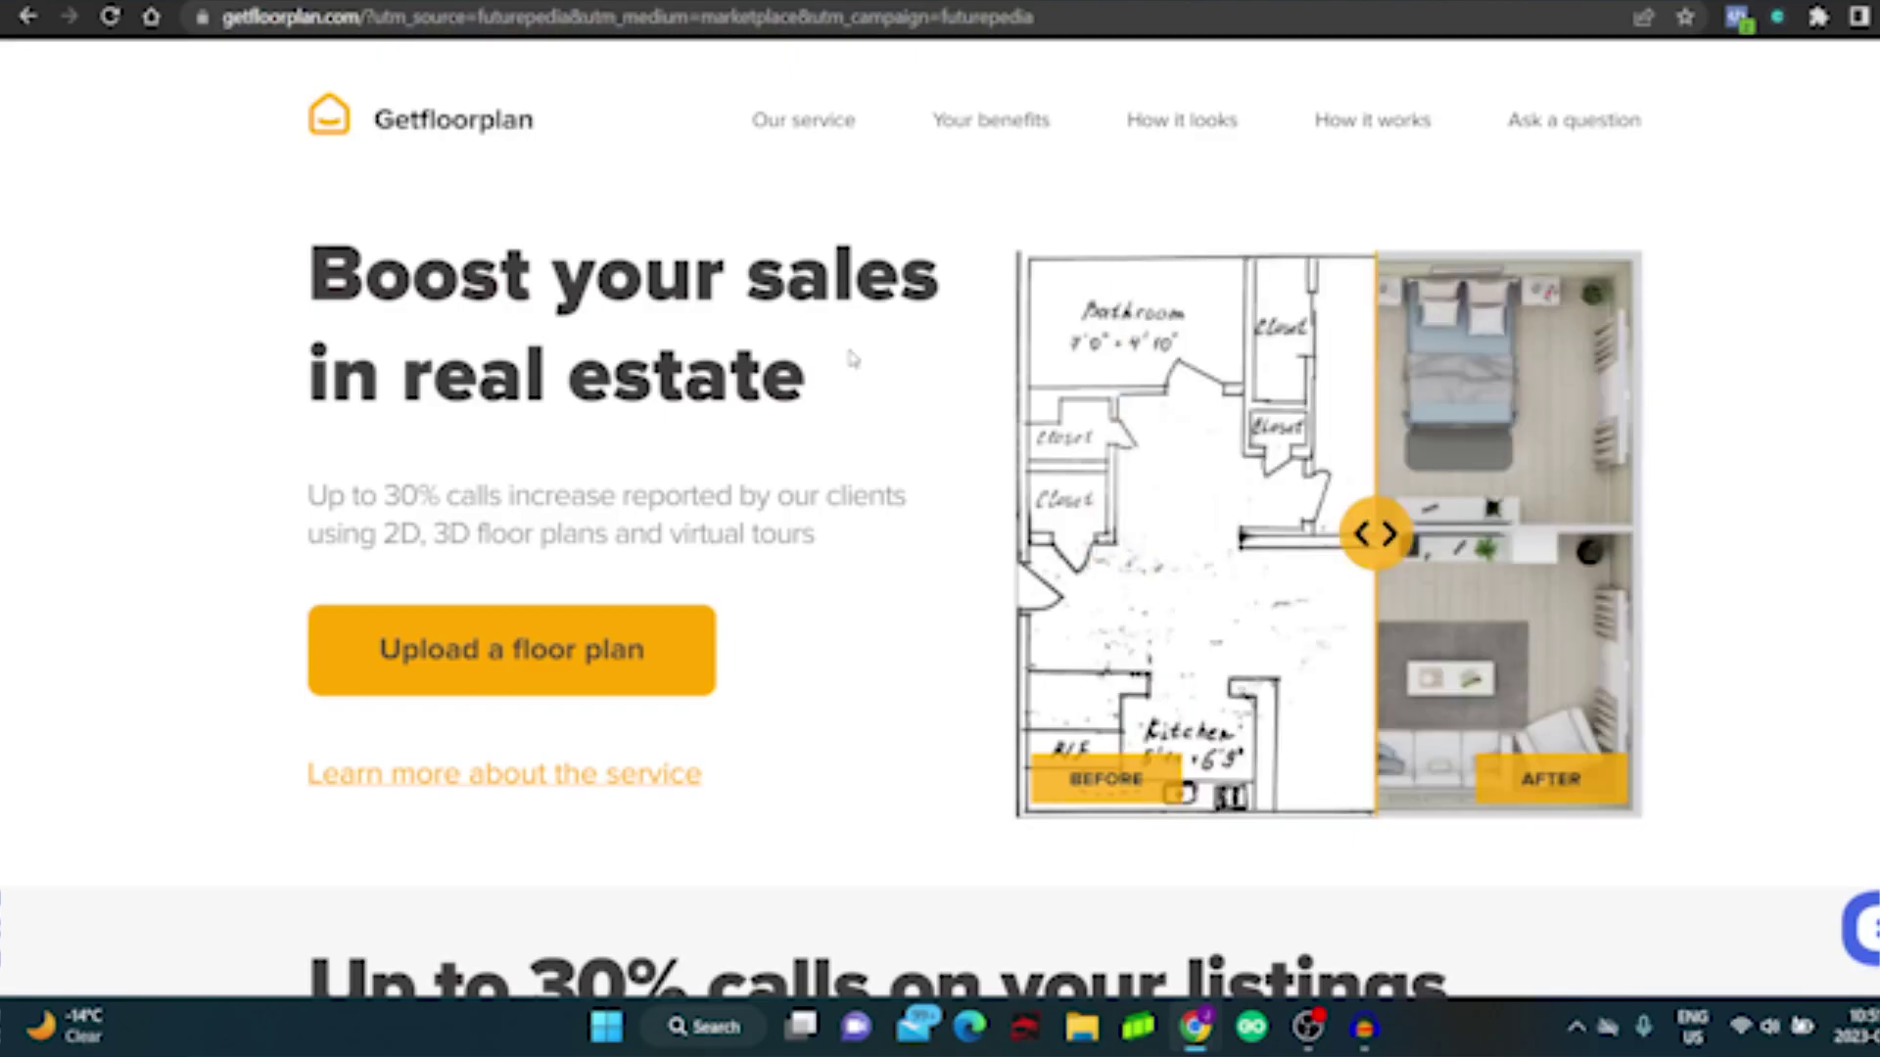
# Find the interactive virtual tour example, dismiss its instructions and look around the apartment in 3D.
pyautogui.scroll(-5, 852, 357)
pyautogui.scroll(-8, 884, 436)
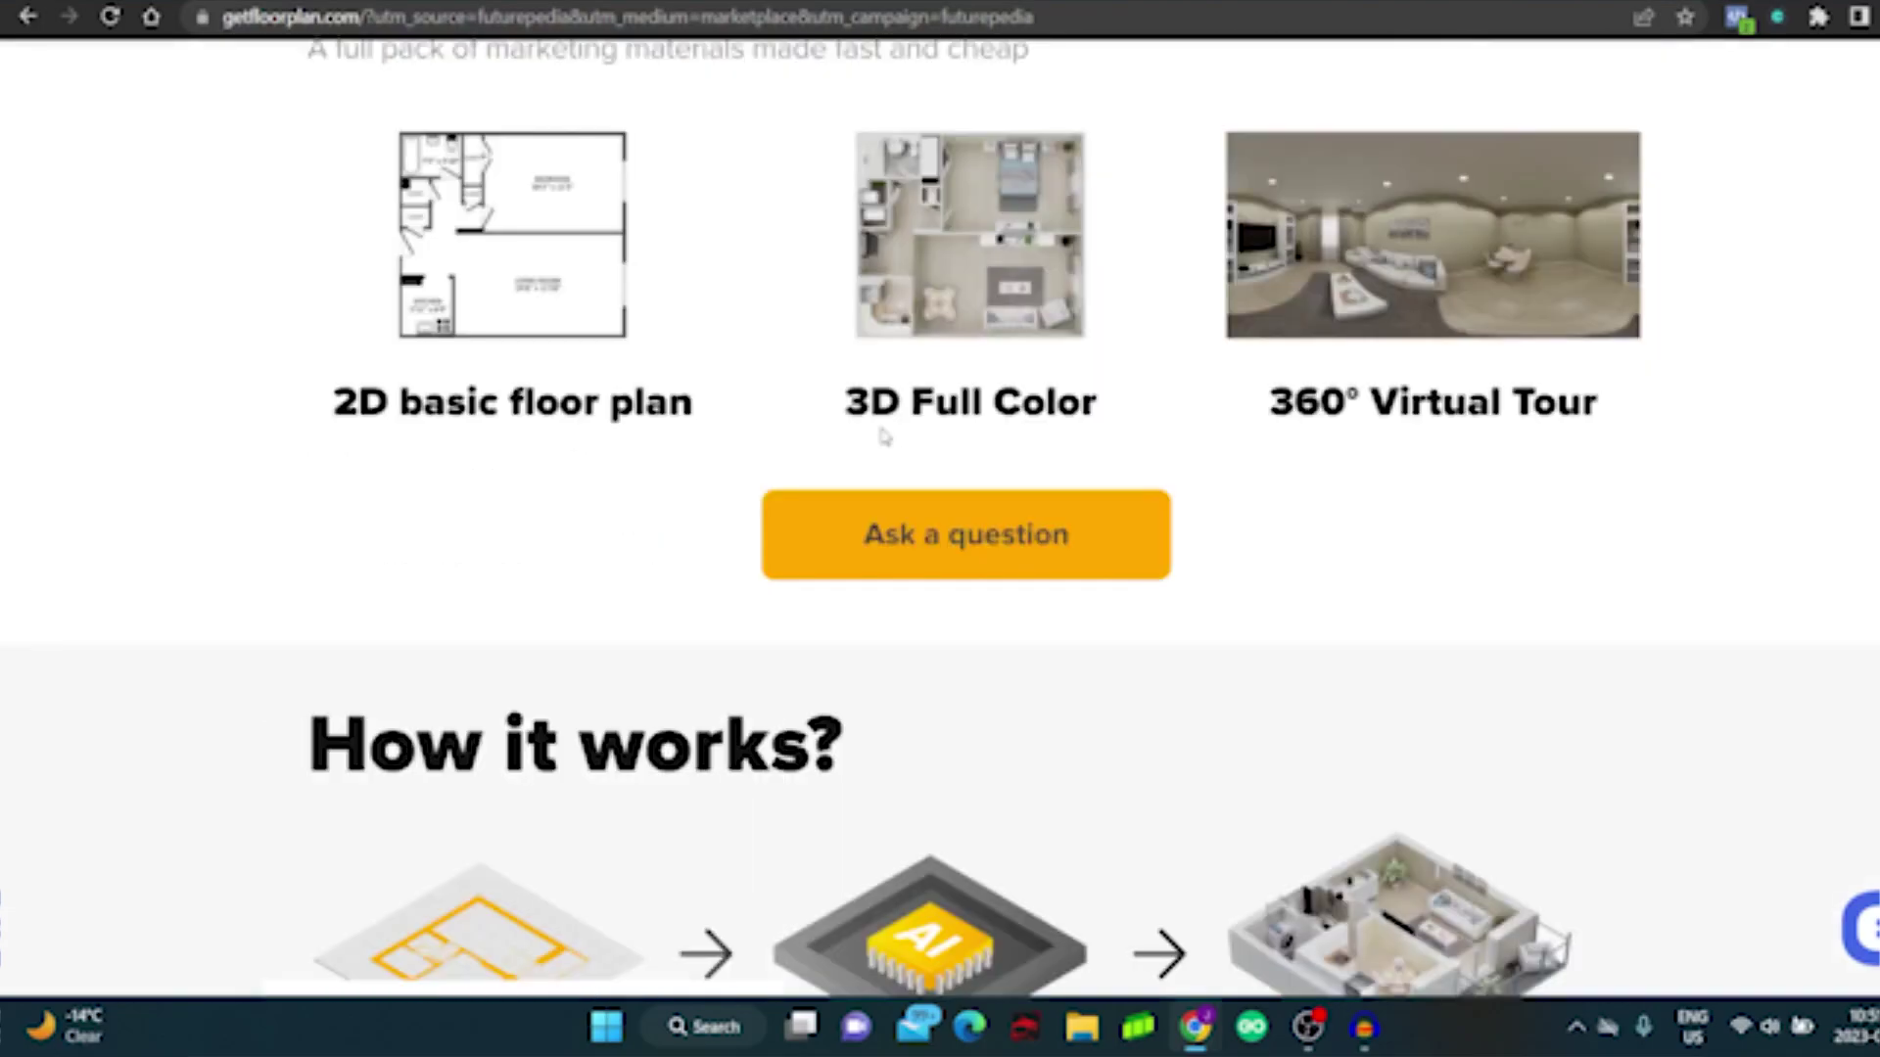
pyautogui.scroll(-15, 885, 435)
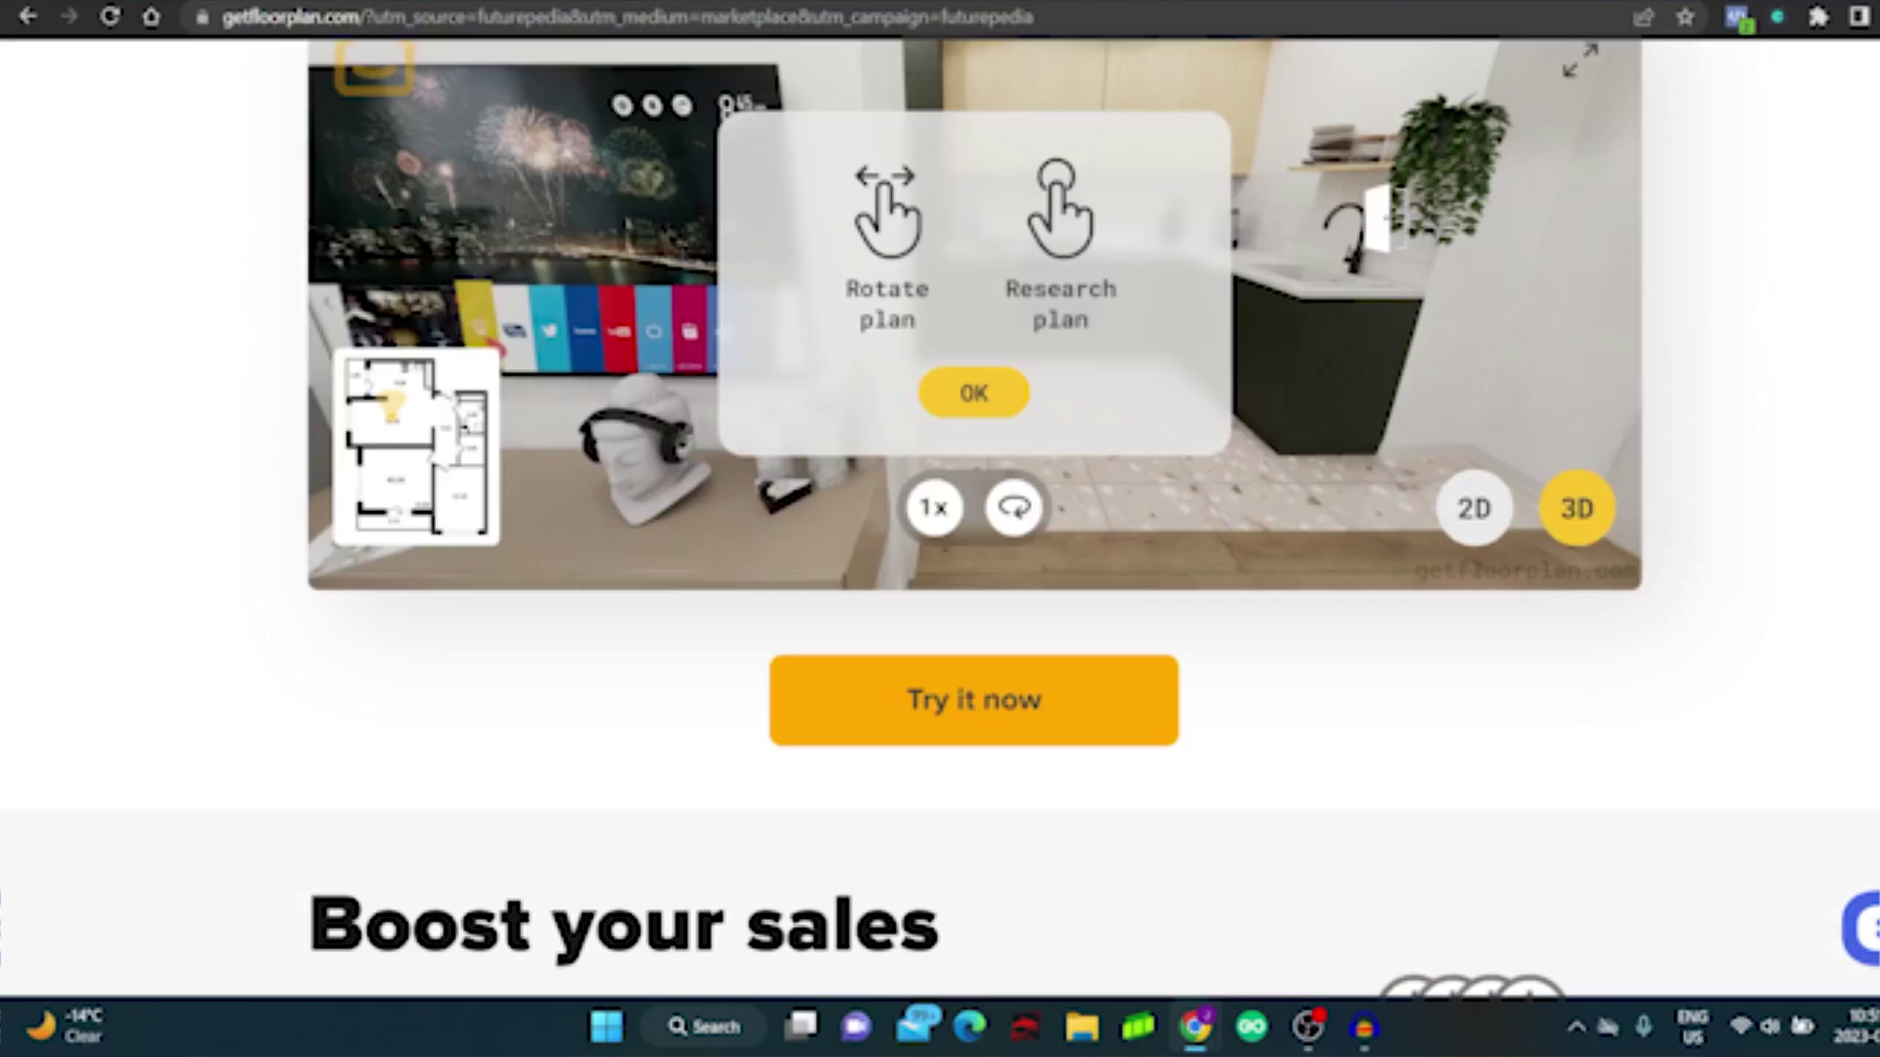
pyautogui.scroll(1, 974, 490)
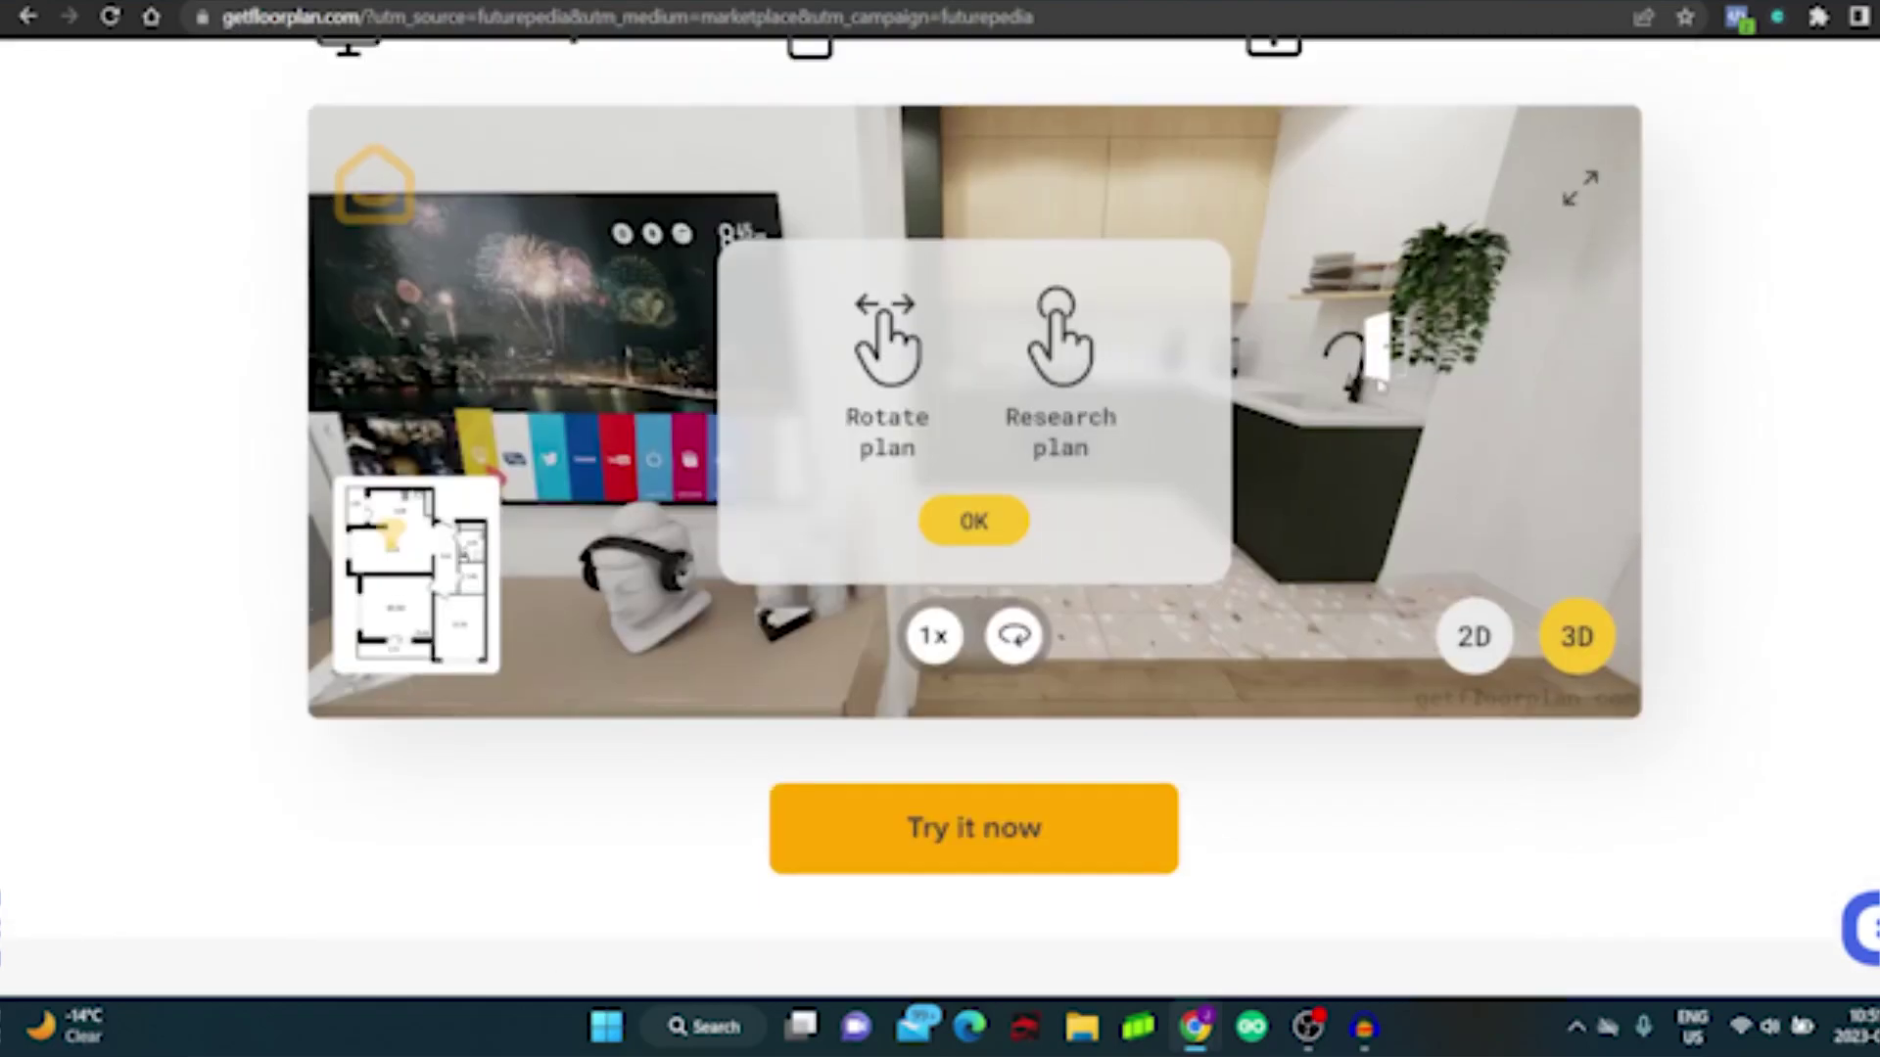
pyautogui.click(979, 527)
pyautogui.scroll(1, 1742, 477)
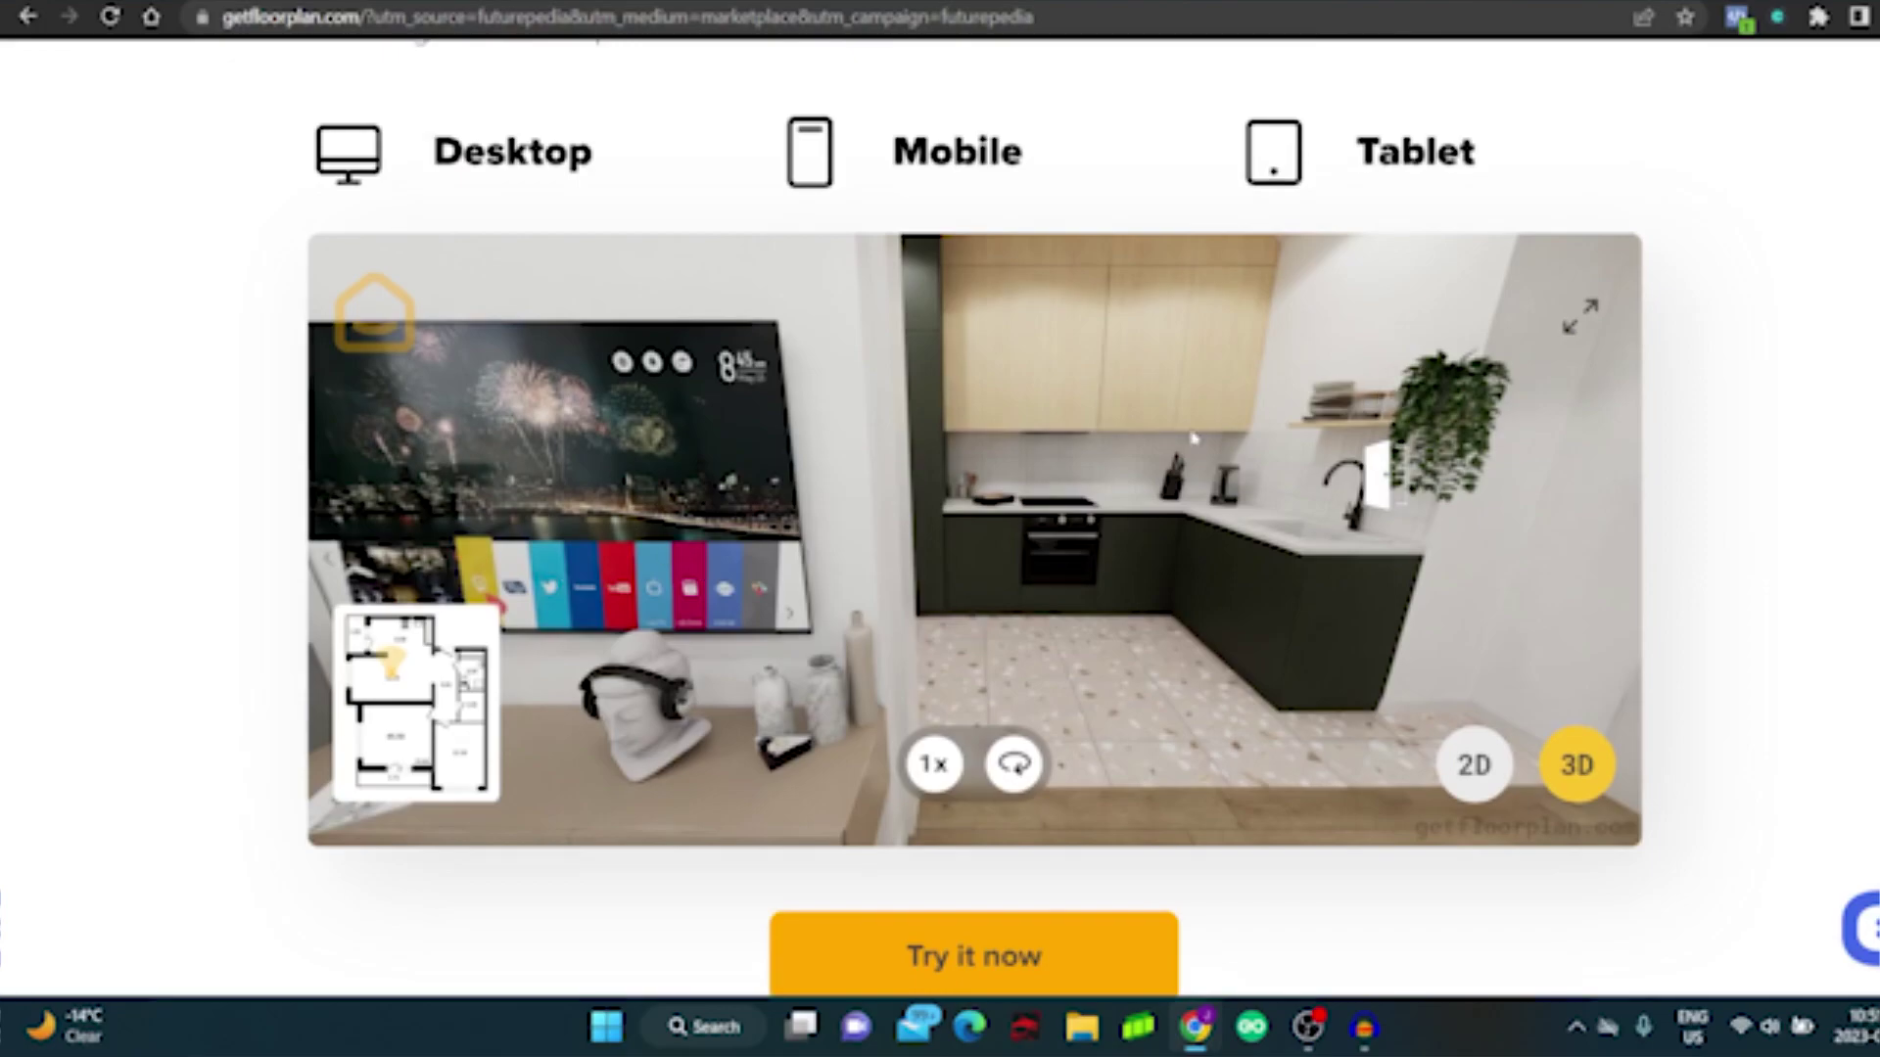
pyautogui.moveTo(747, 503); pyautogui.dragTo(712, 510)
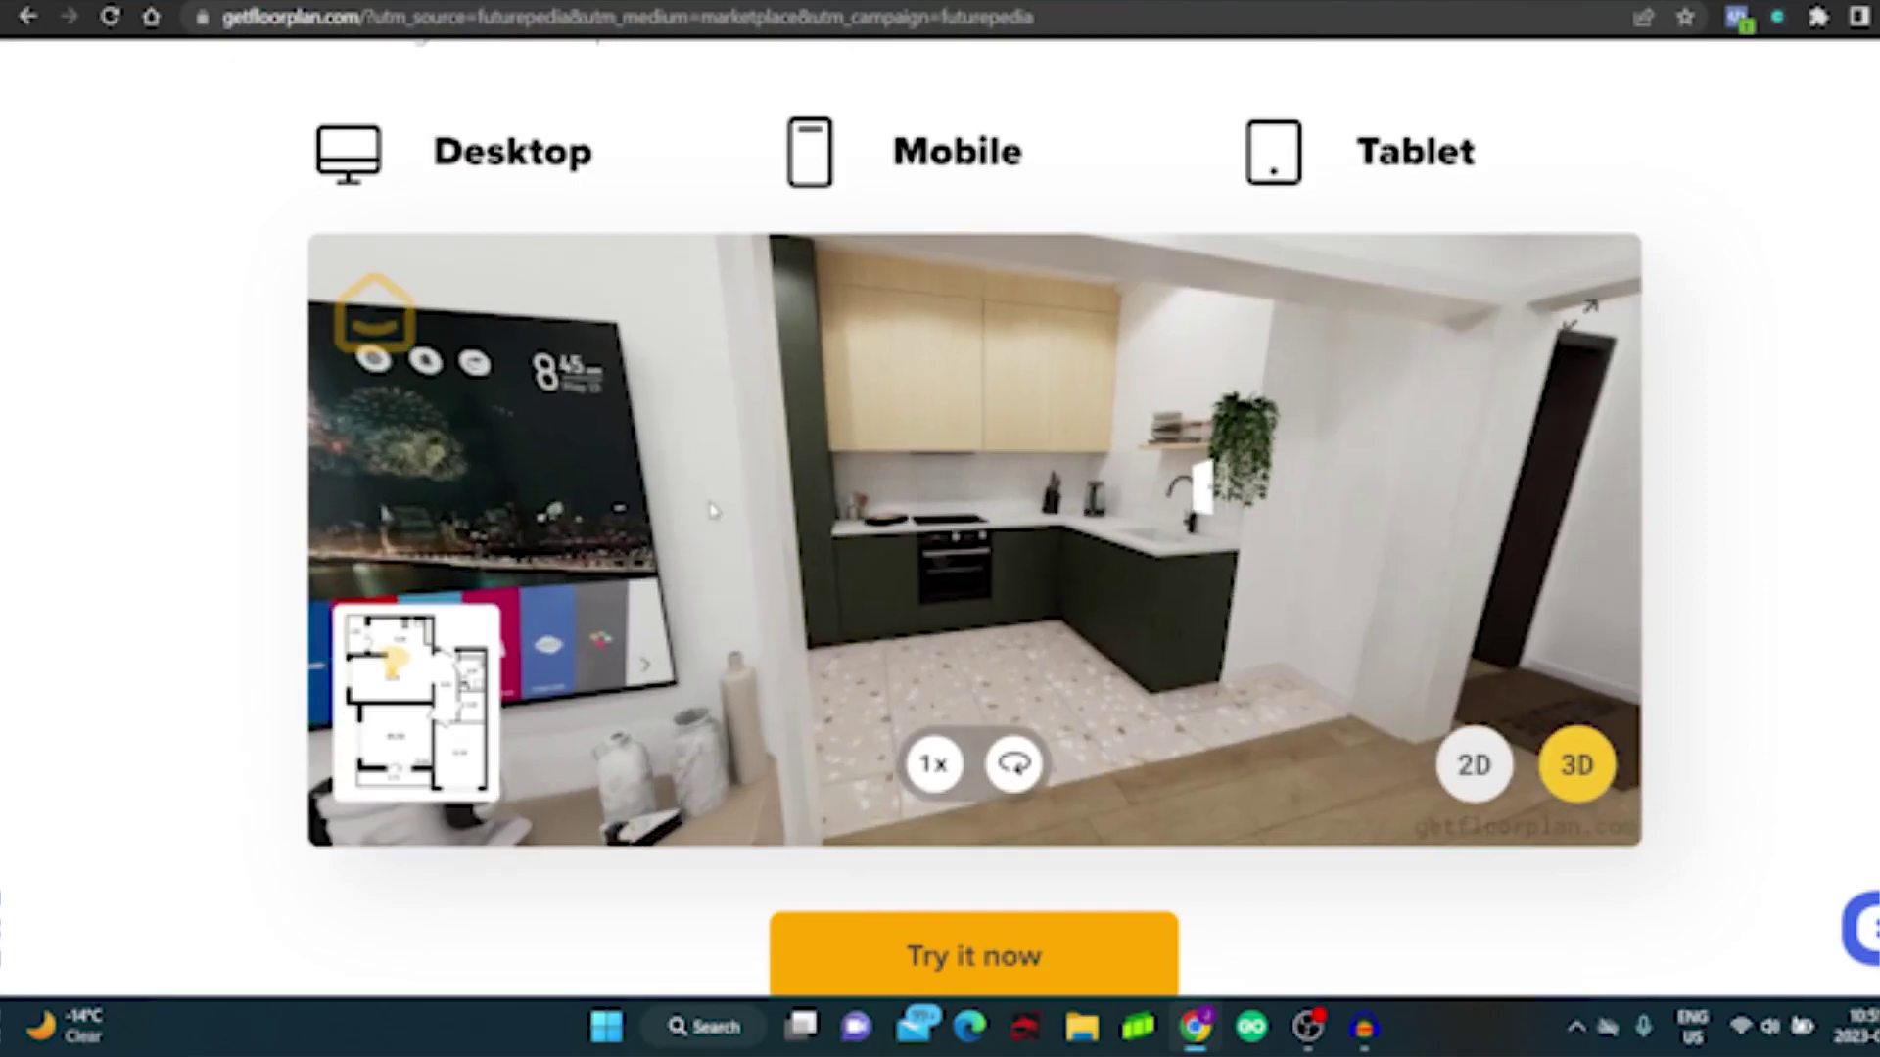
pyautogui.moveTo(526, 471); pyautogui.dragTo(907, 501)
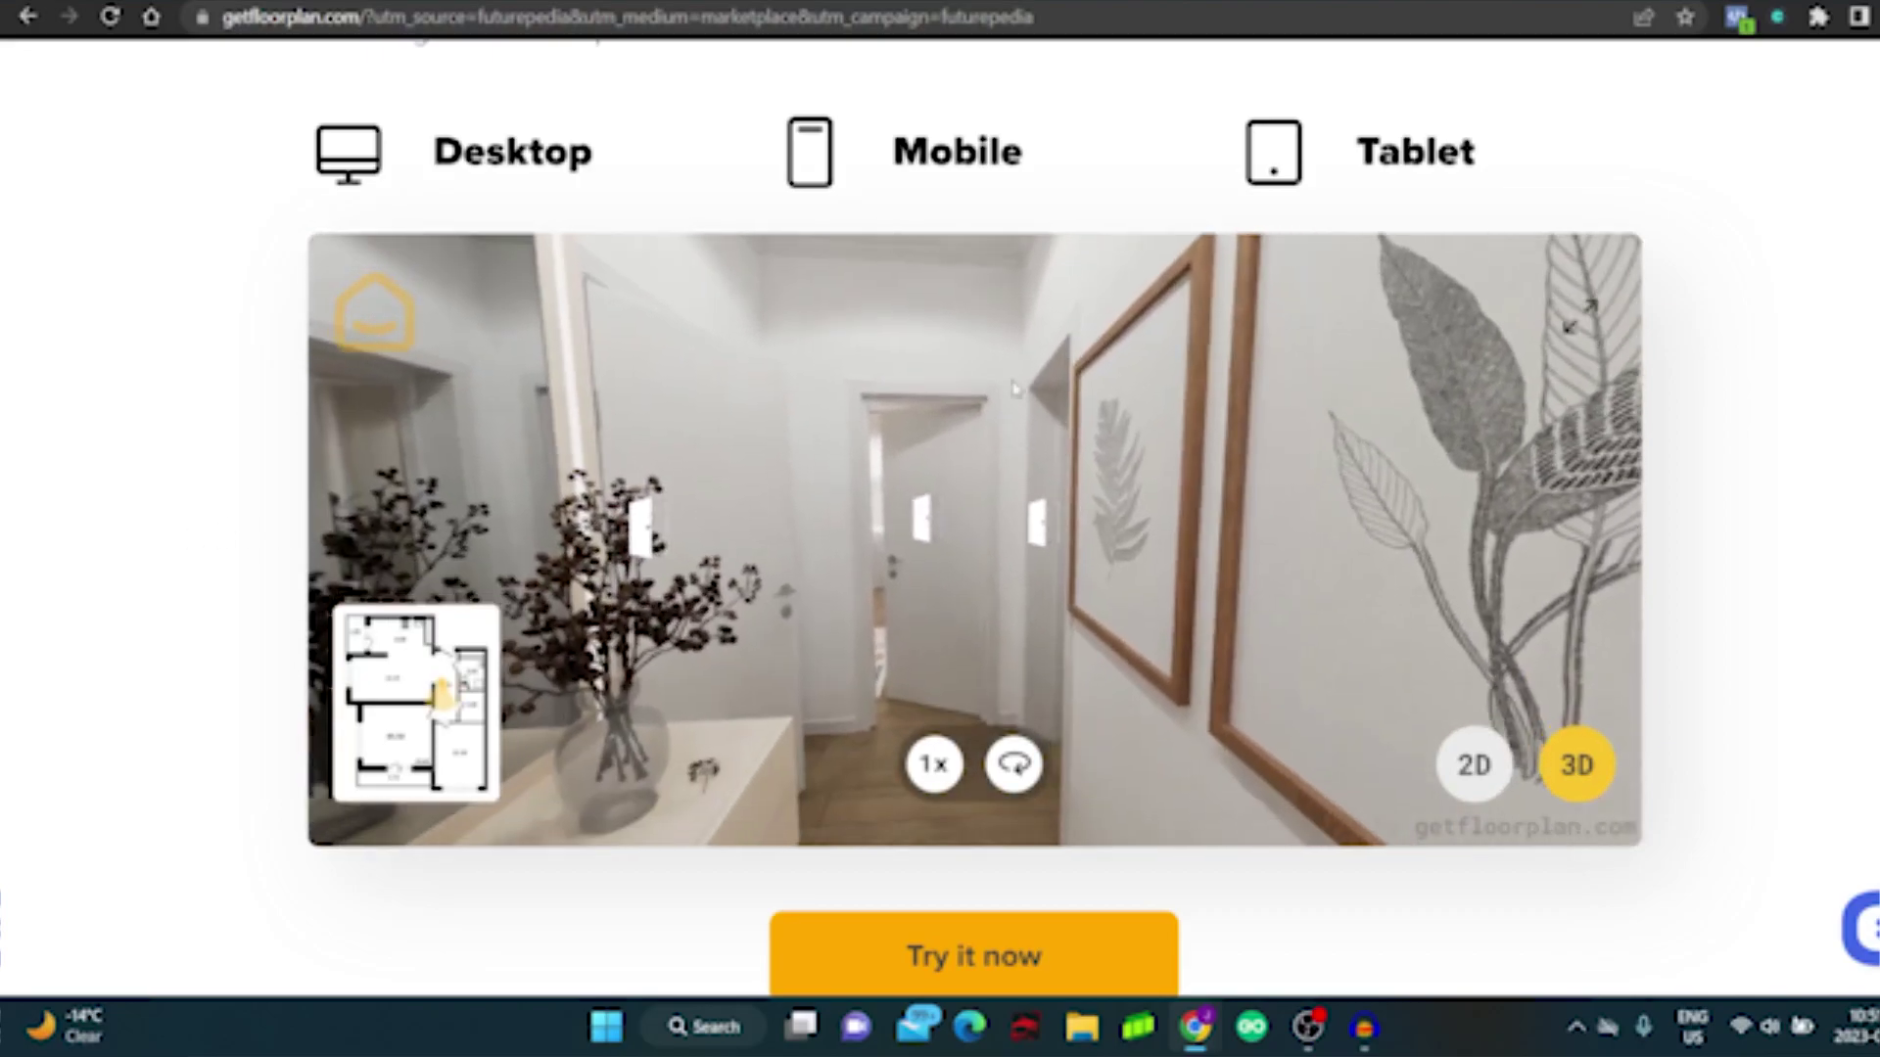
# Review the Boost your sales section and return to the start of the homepage.
pyautogui.scroll(-5, 143, 496)
pyautogui.scroll(-14, 462, 533)
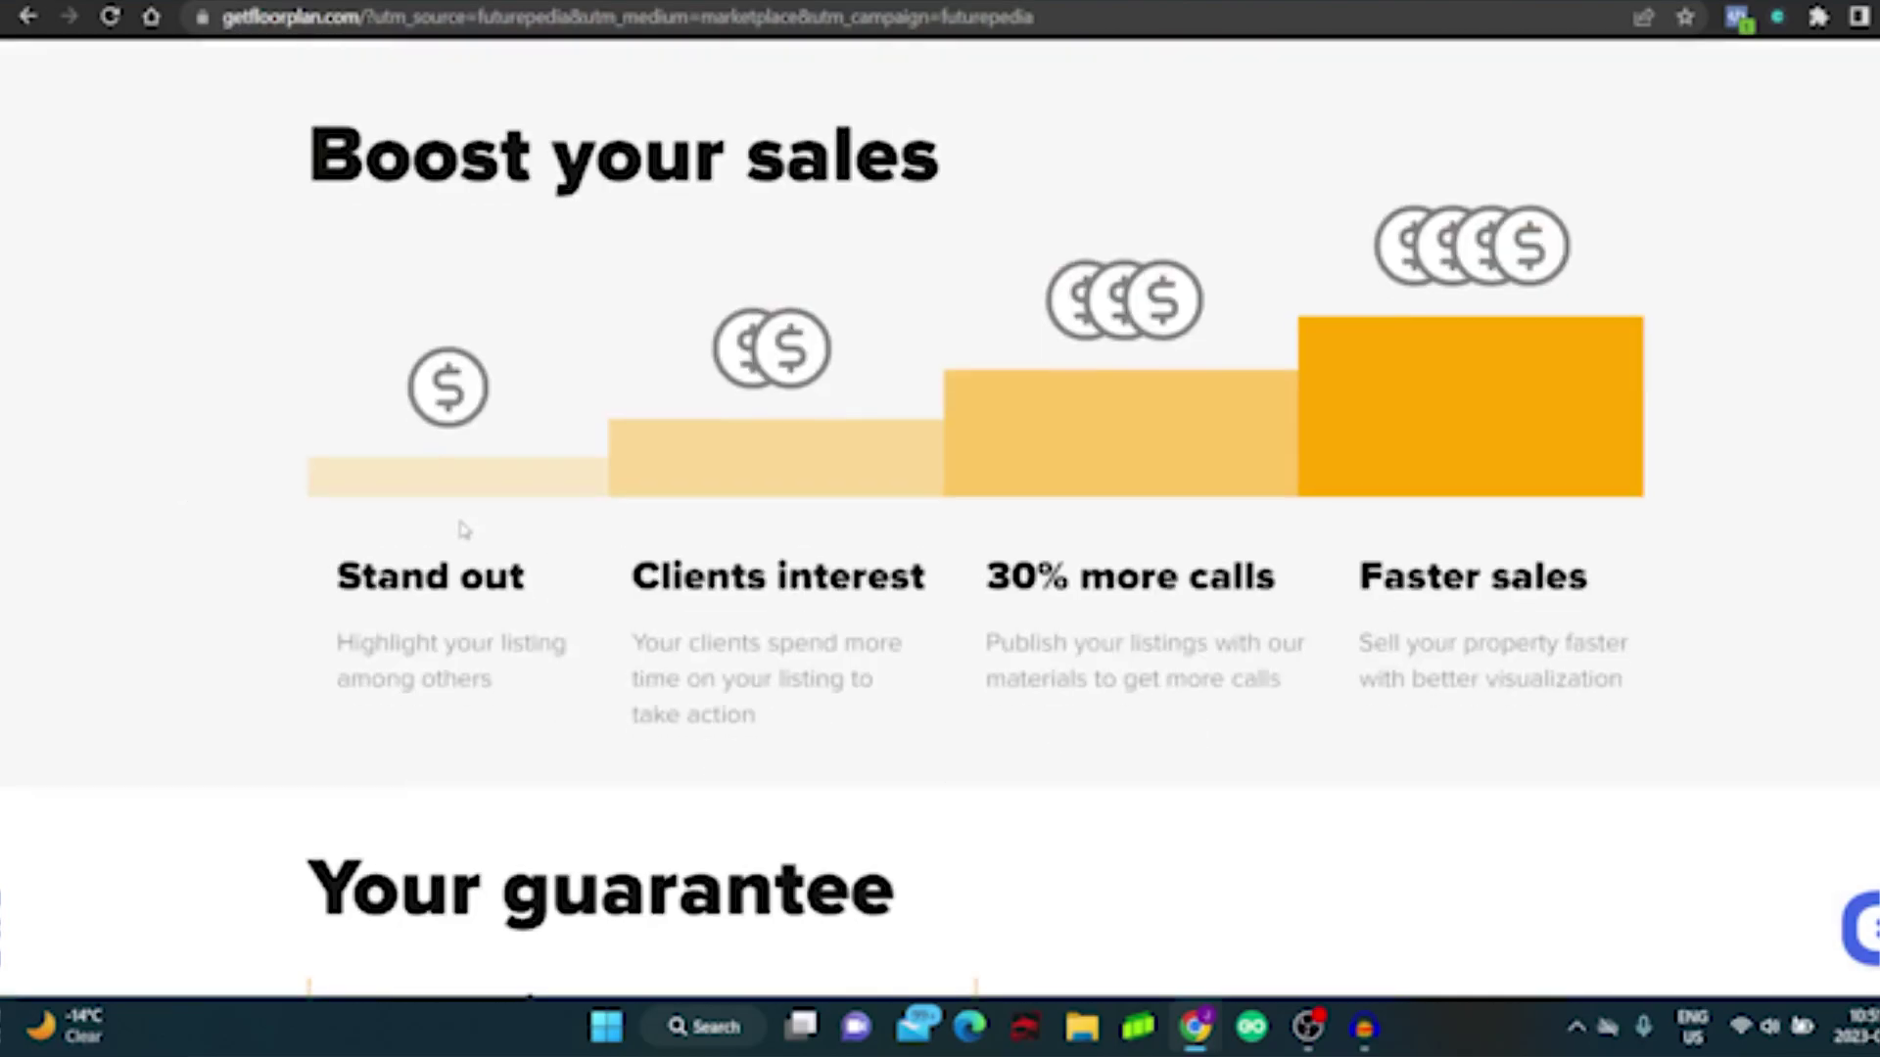
pyautogui.scroll(11, 1026, 530)
pyautogui.scroll(20, 1026, 529)
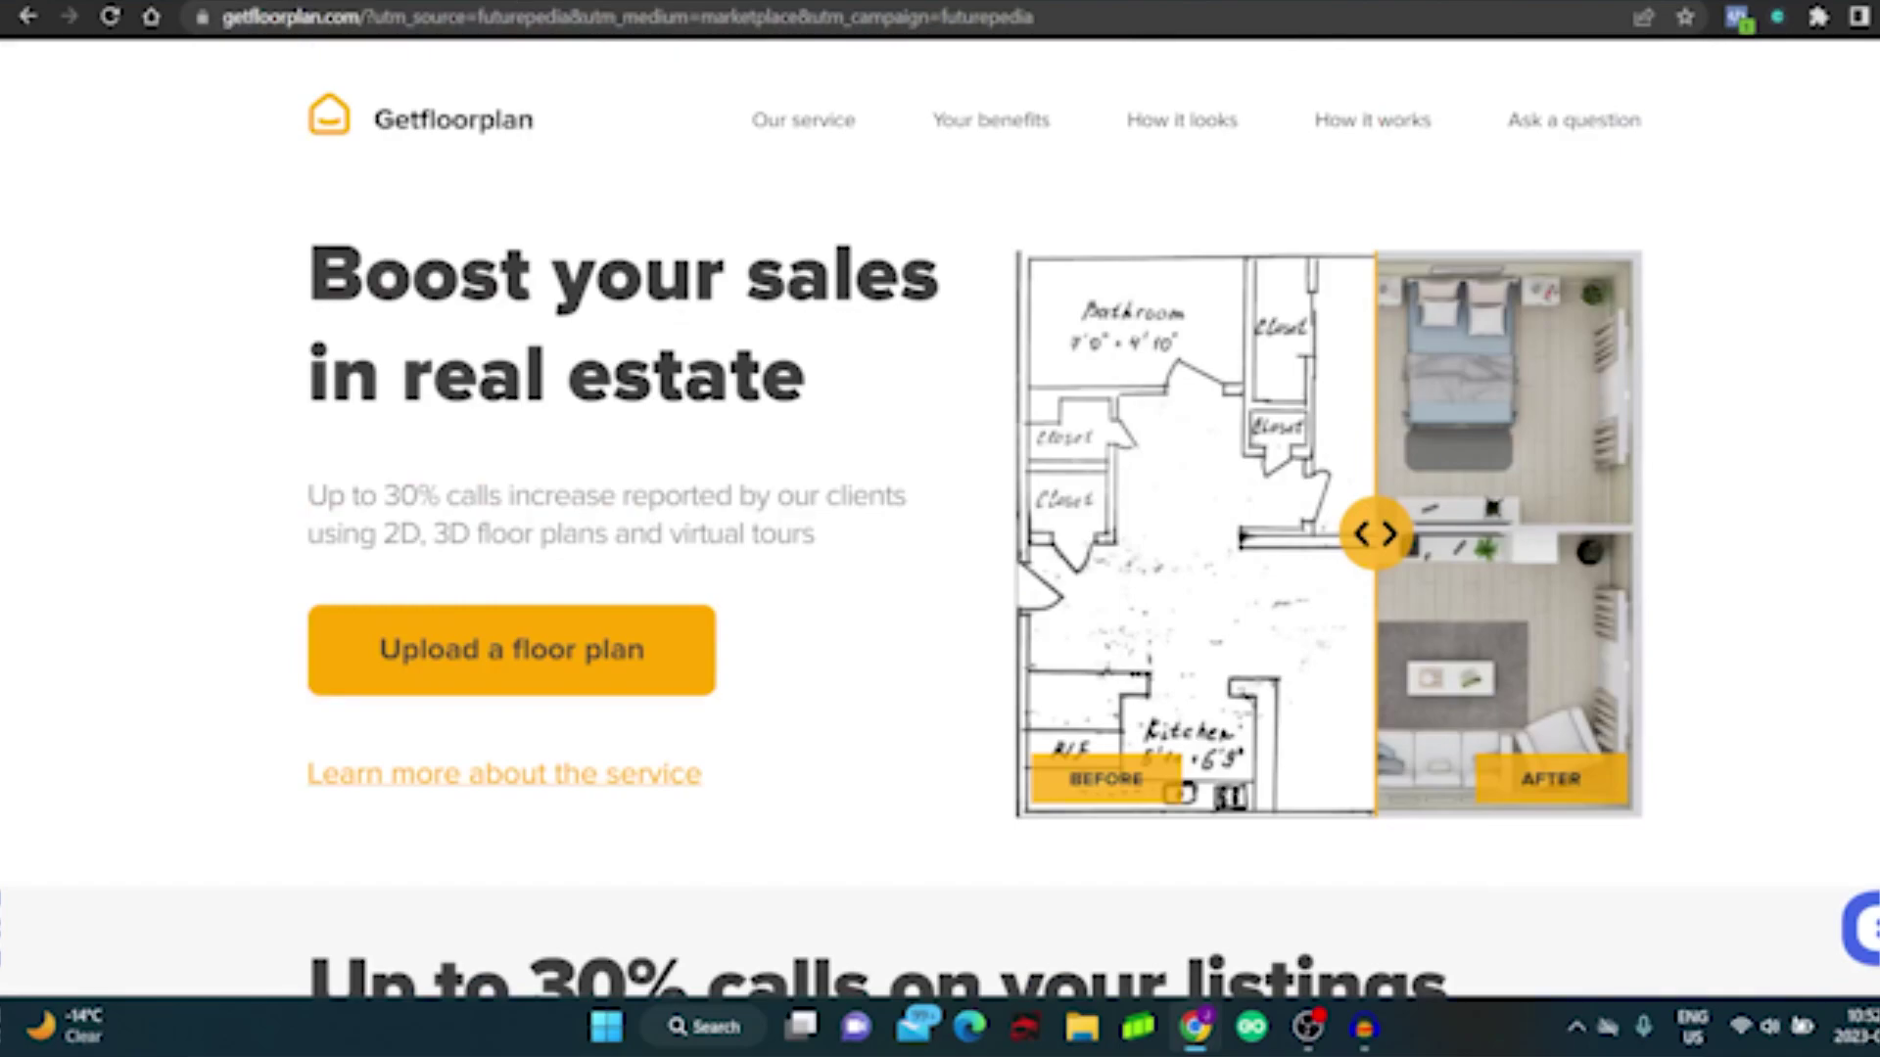
# Switch to the Interior AI site and compare the original room photos with their latest renders.
pyautogui.click(712, 4)
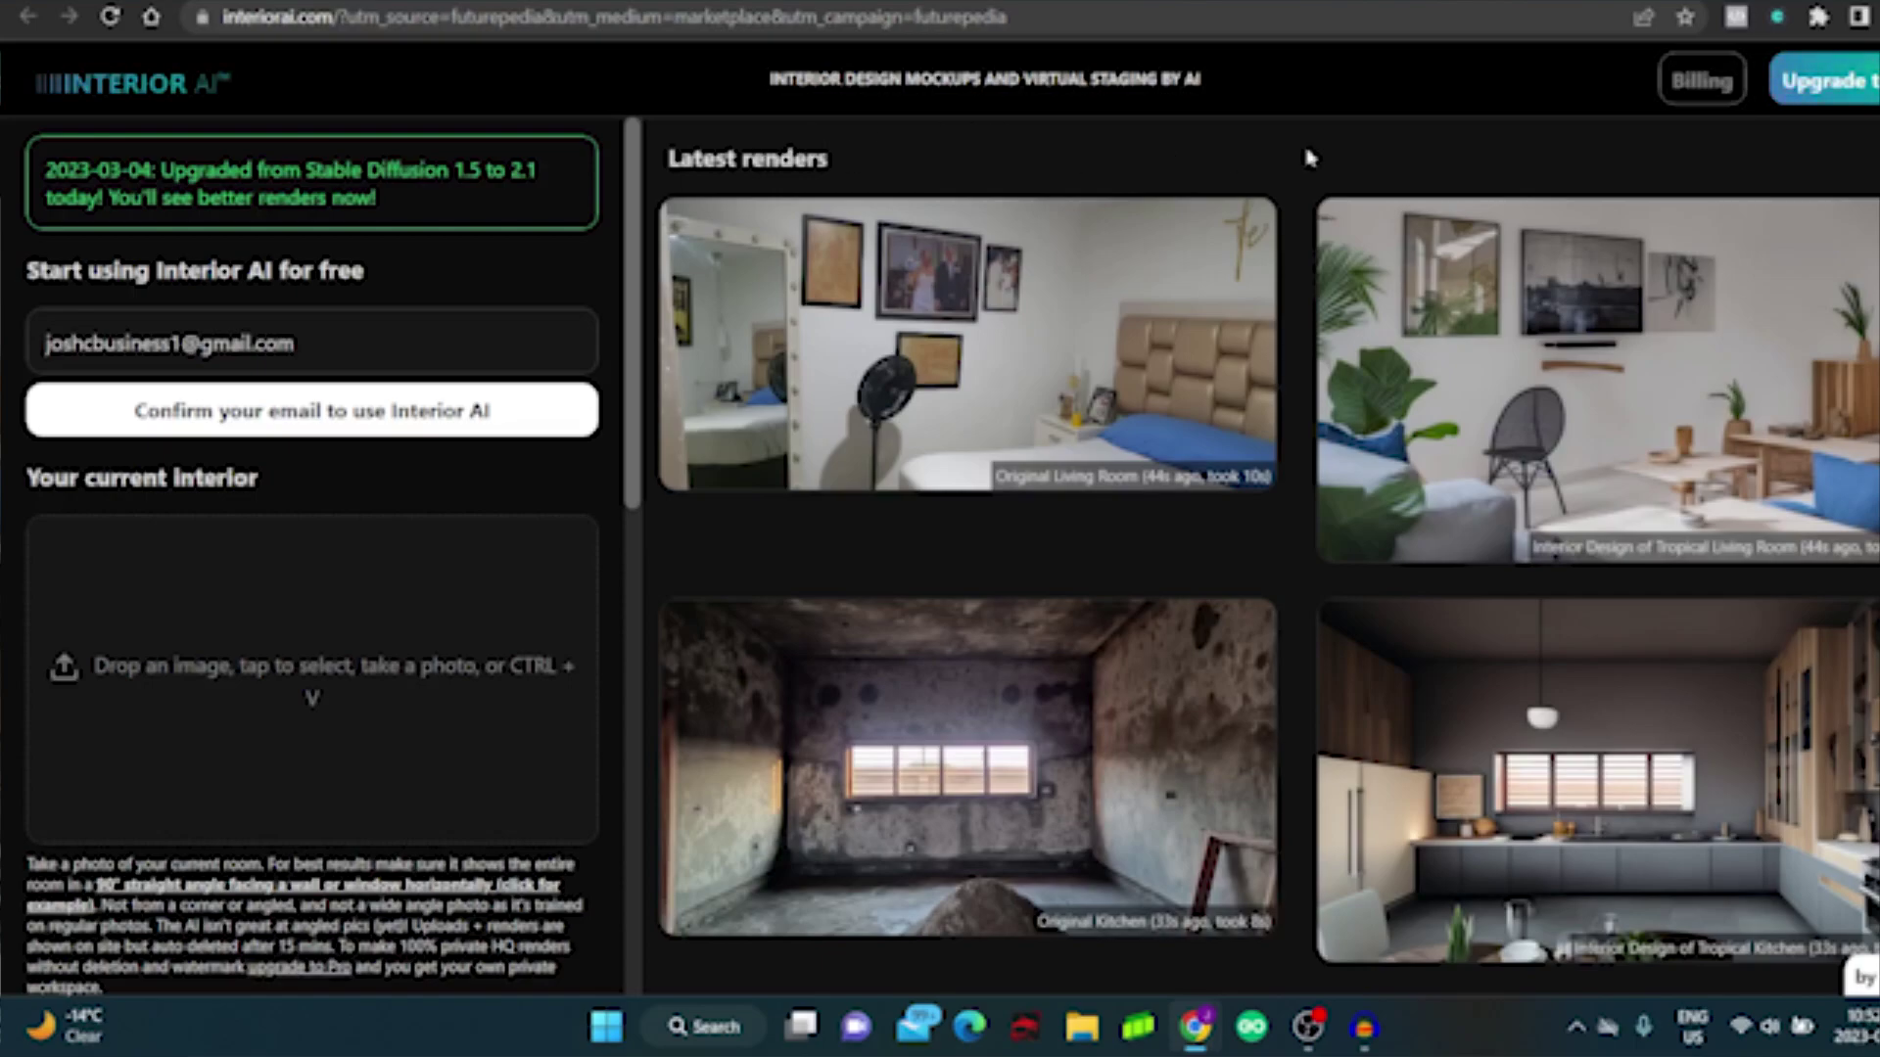
pyautogui.moveTo(1113, 235)
pyautogui.scroll(-4, 949, 474)
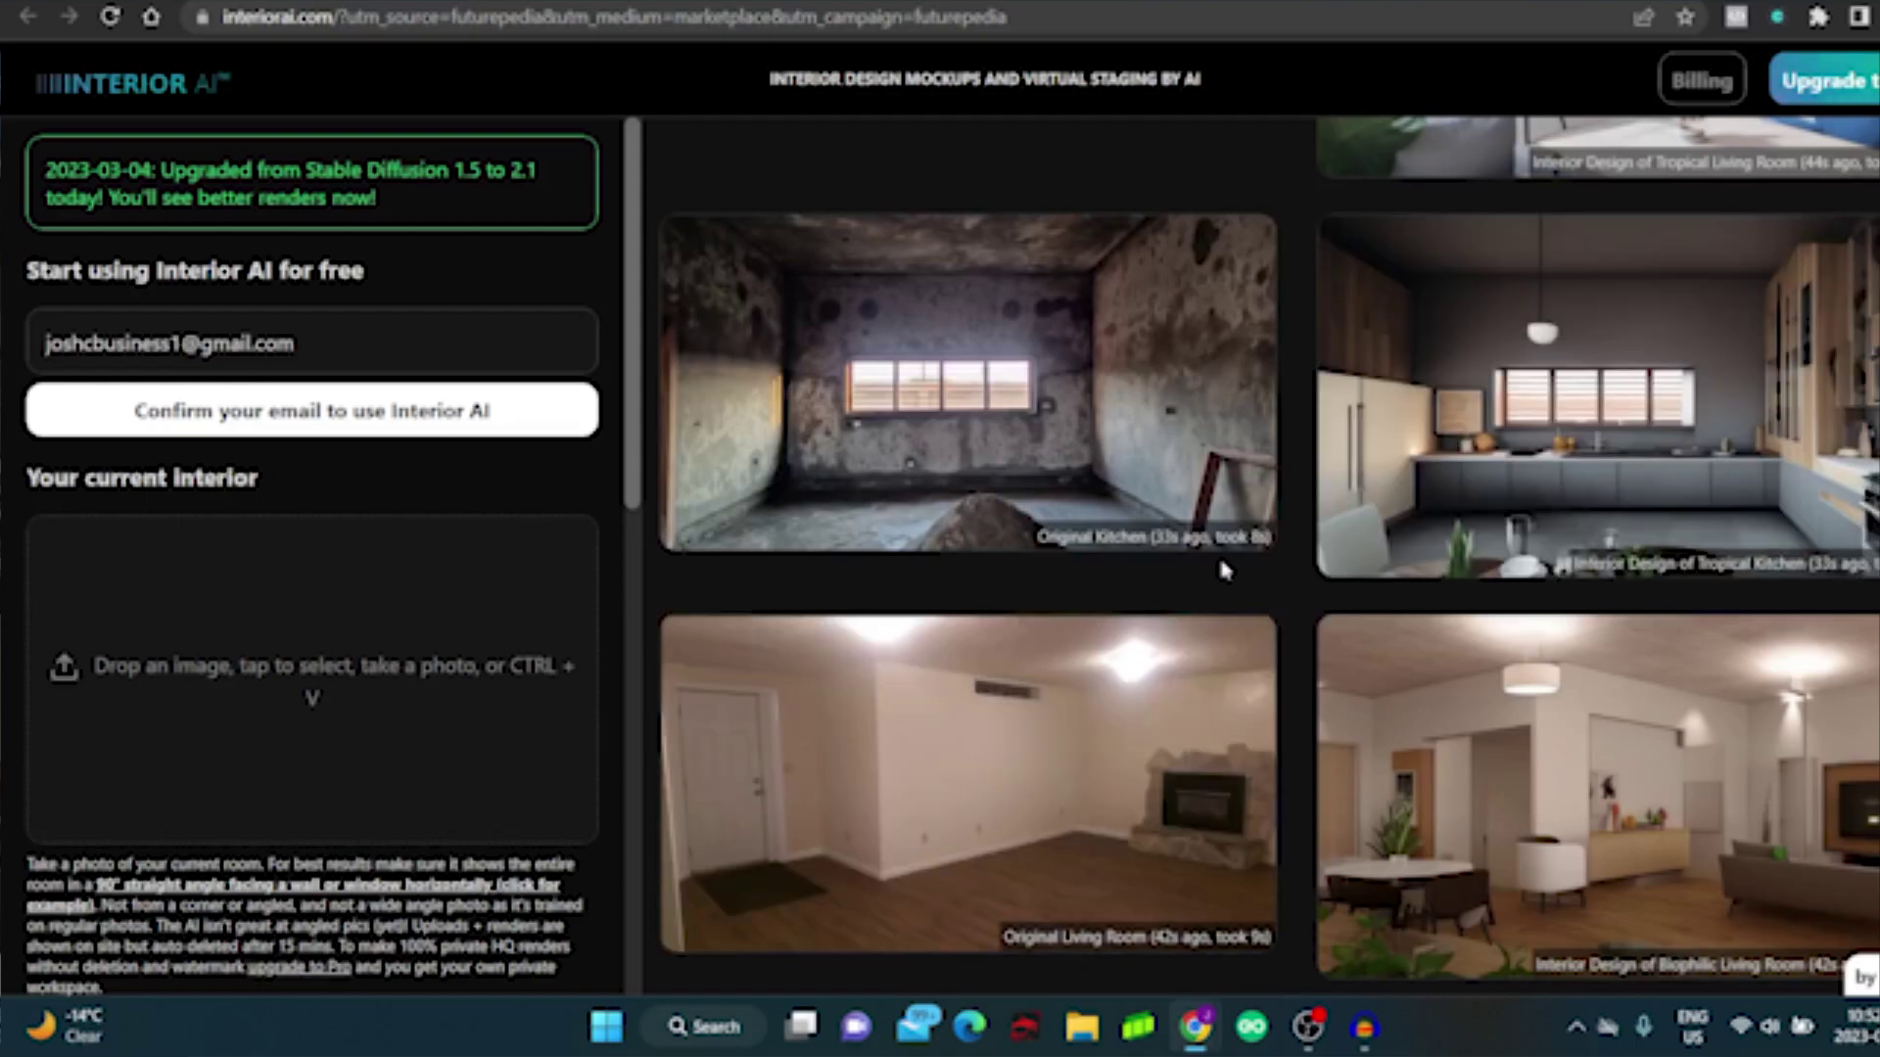
pyautogui.moveTo(1669, 539)
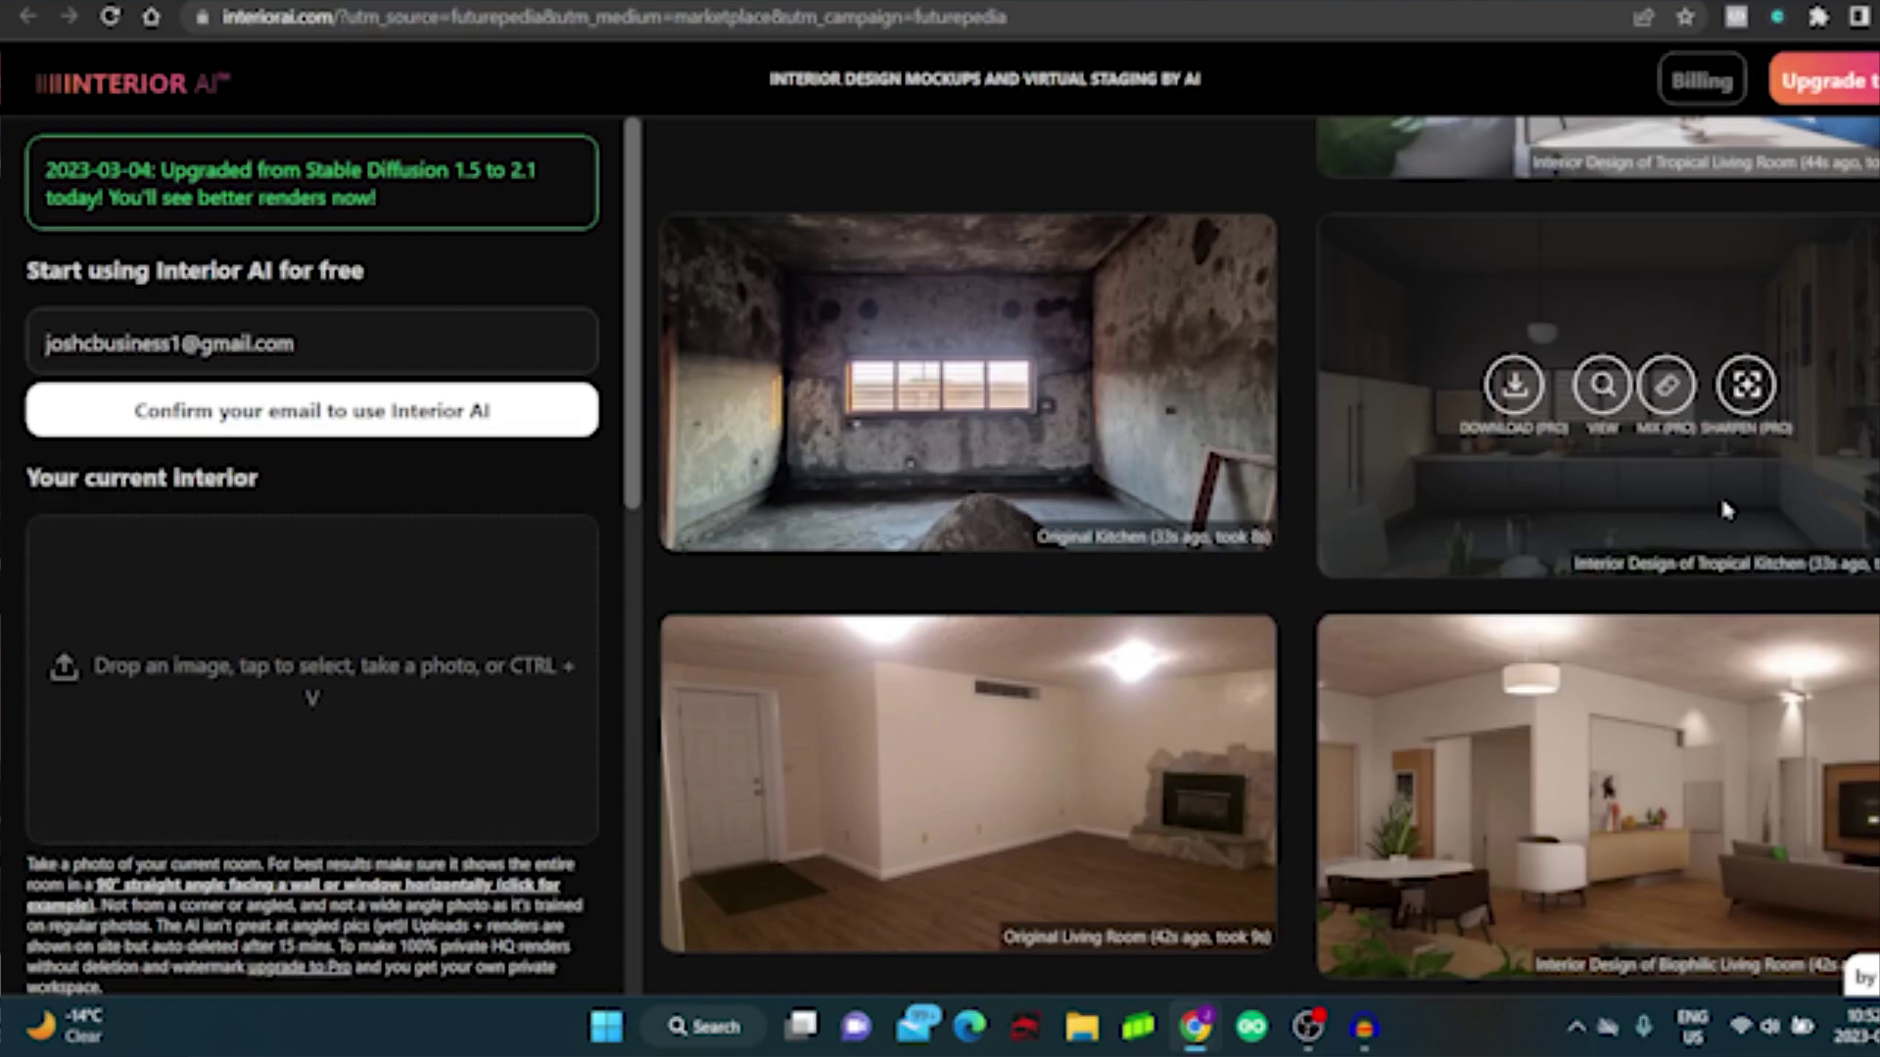
pyautogui.scroll(-1, 1623, 501)
pyautogui.scroll(-2, 1028, 673)
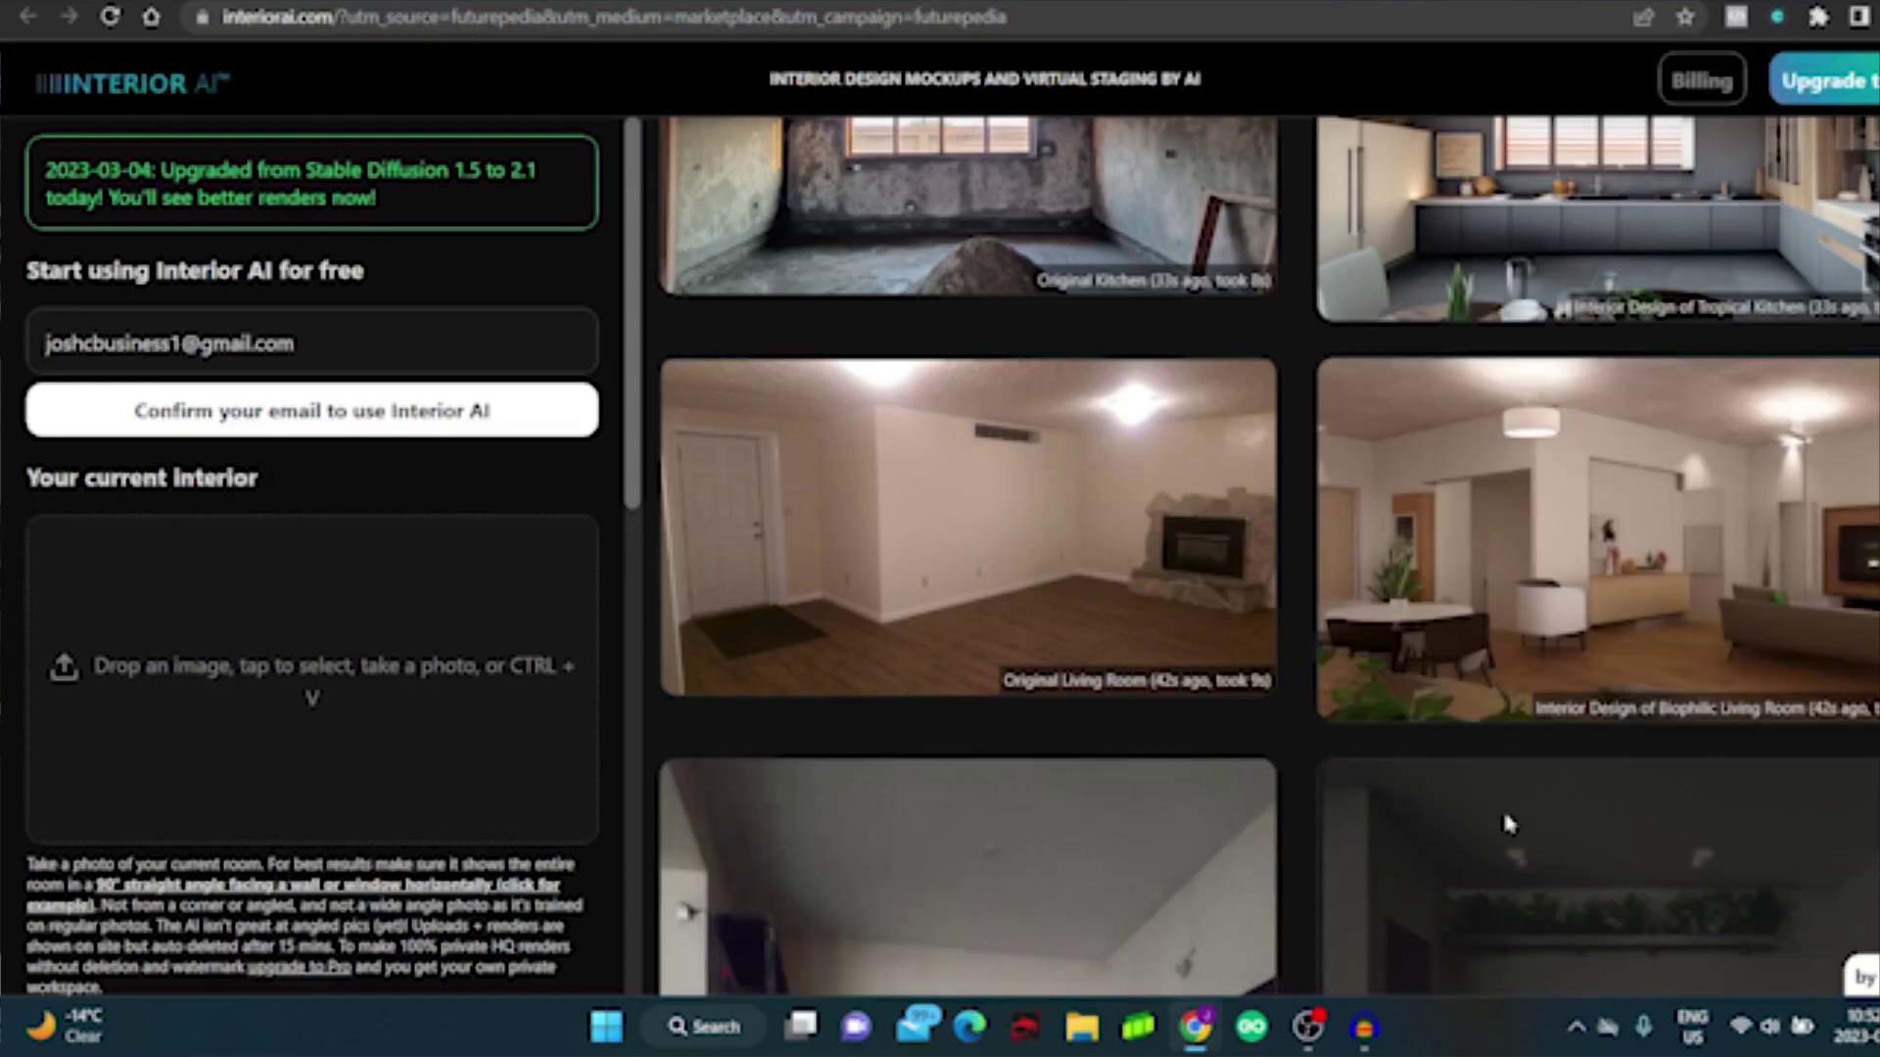
# Check the available render modes and choose Interior design (more creative, fast).
pyautogui.scroll(-4, 209, 545)
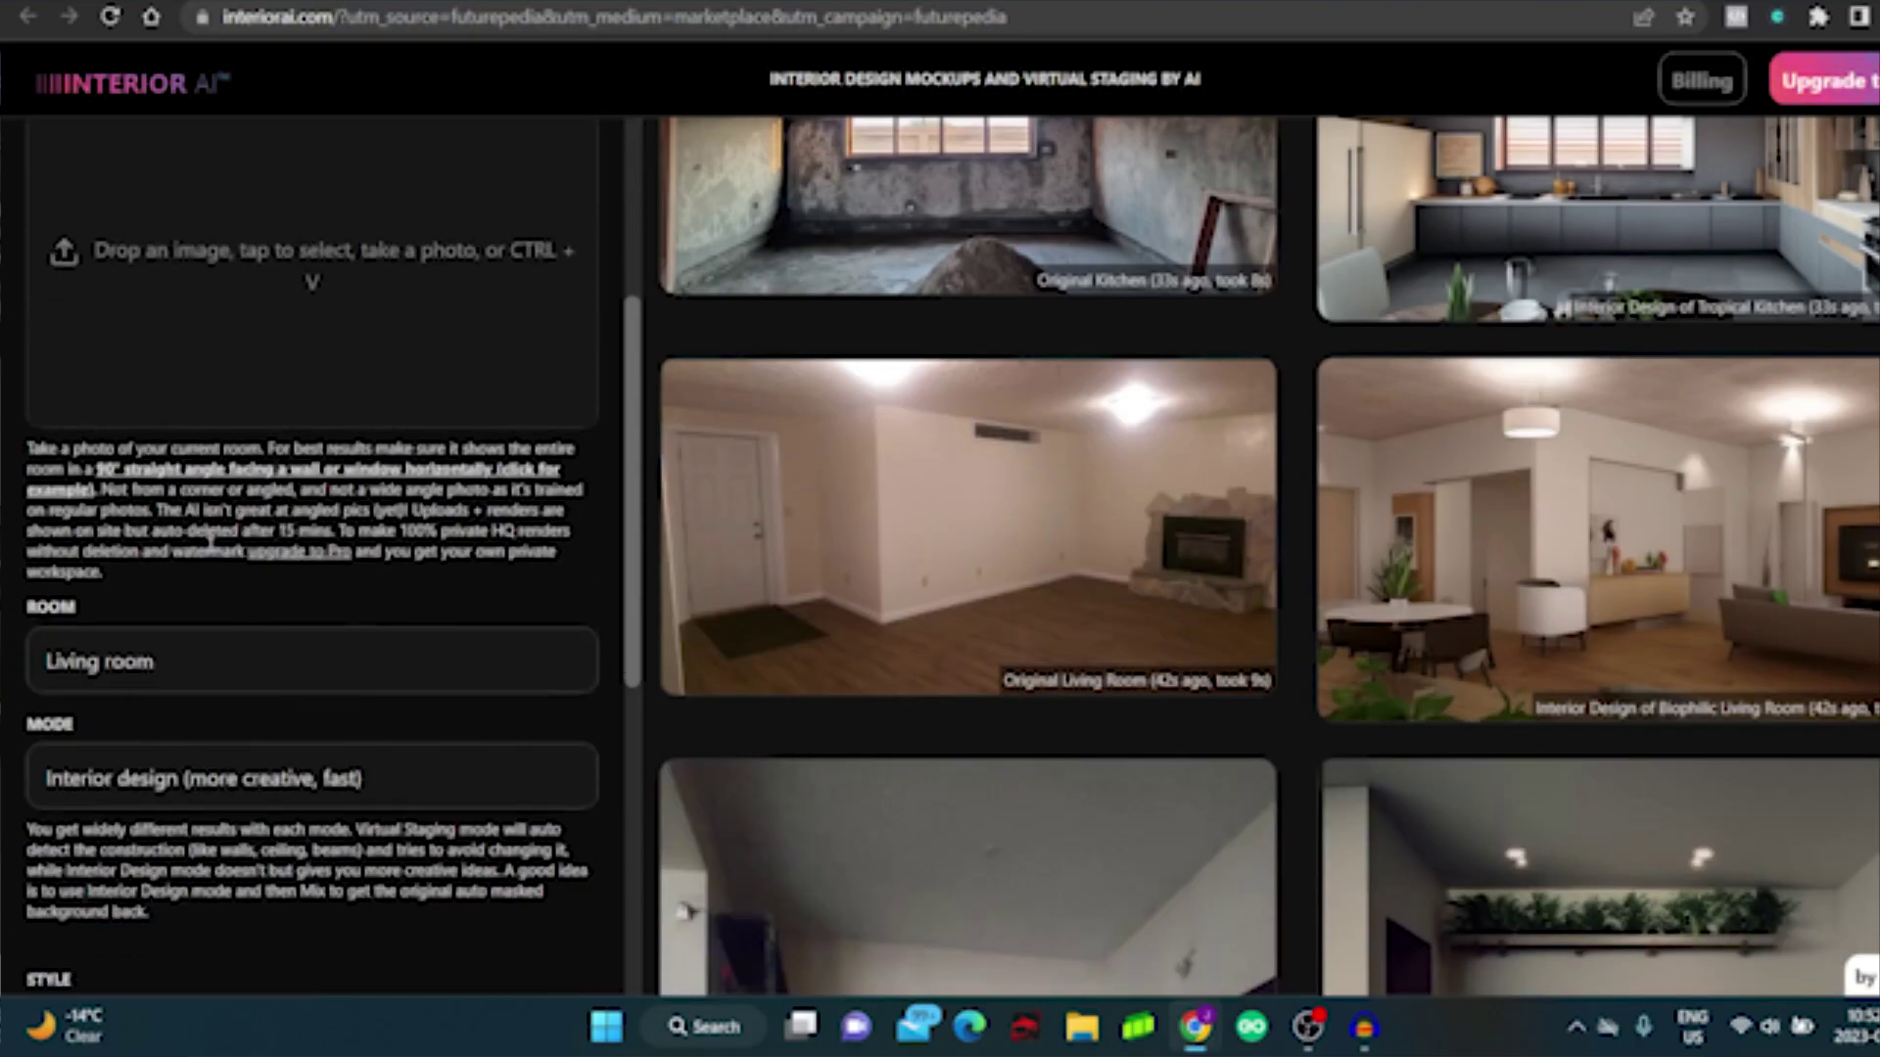
pyautogui.scroll(-2, 209, 545)
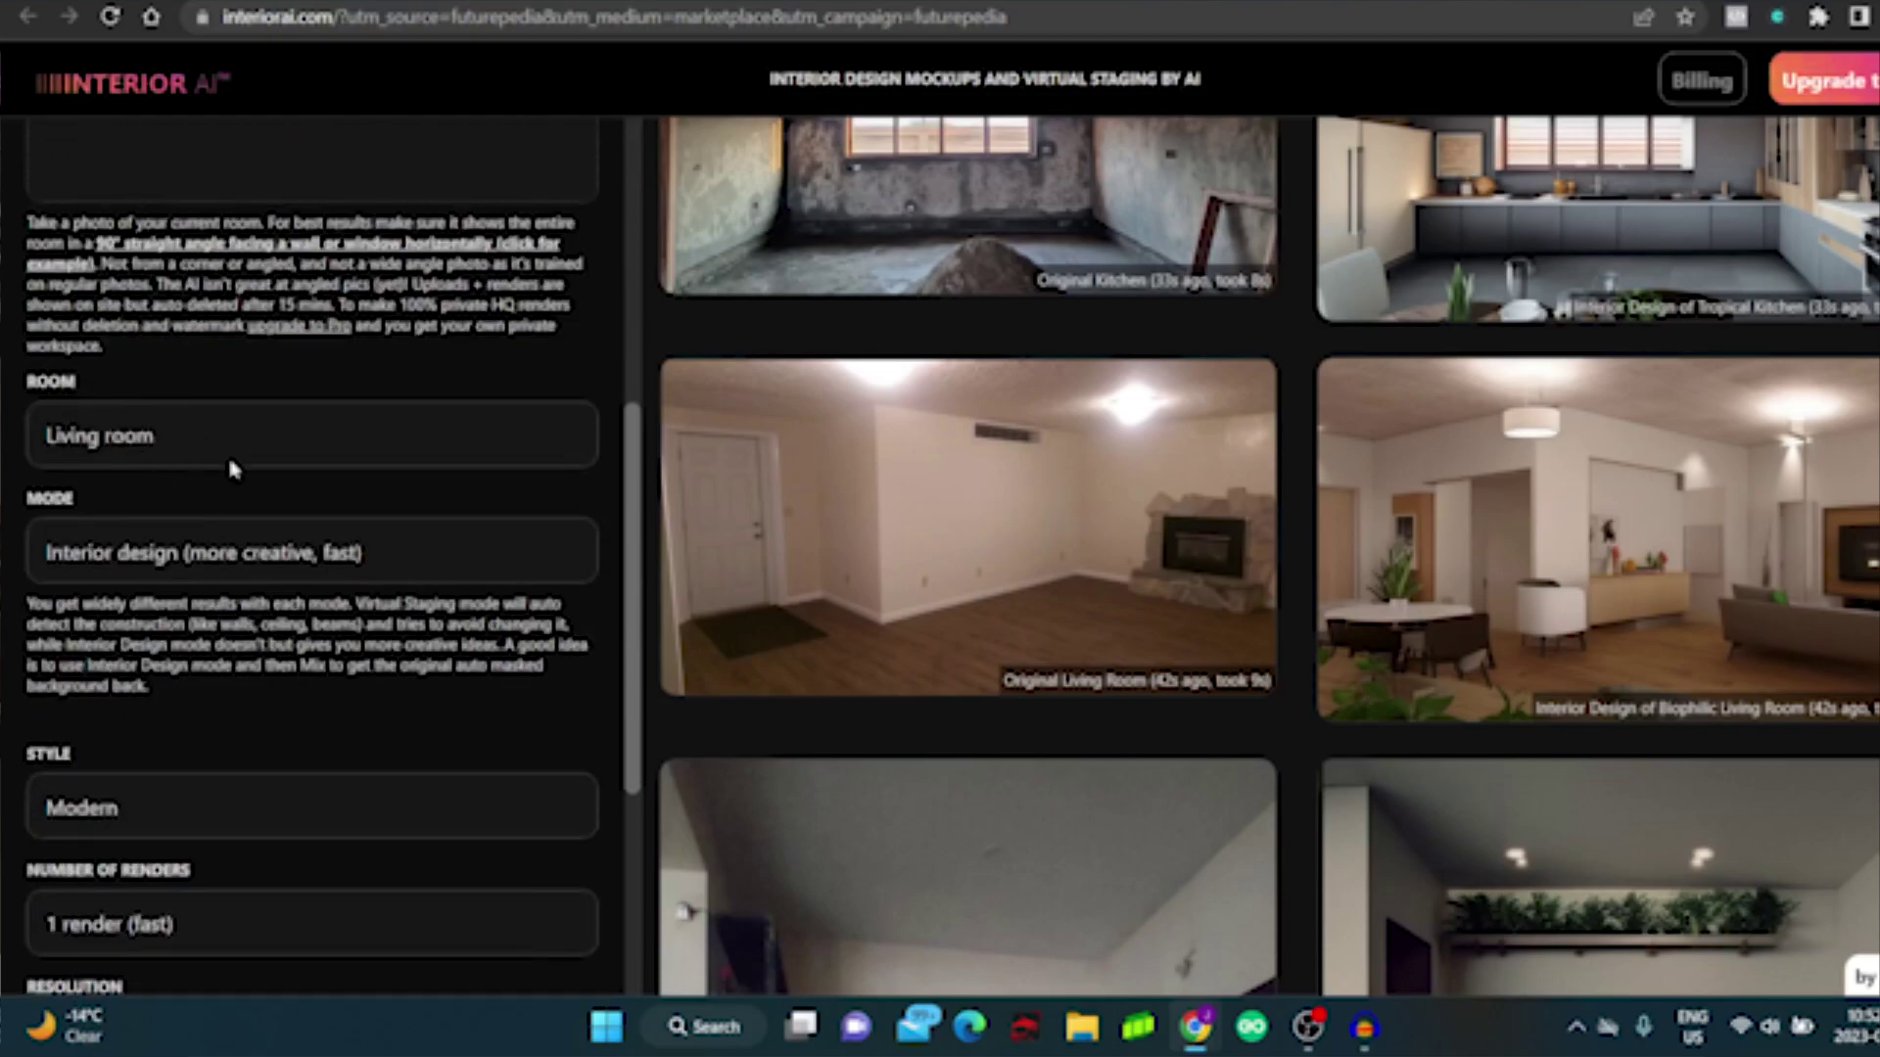
pyautogui.click(215, 553)
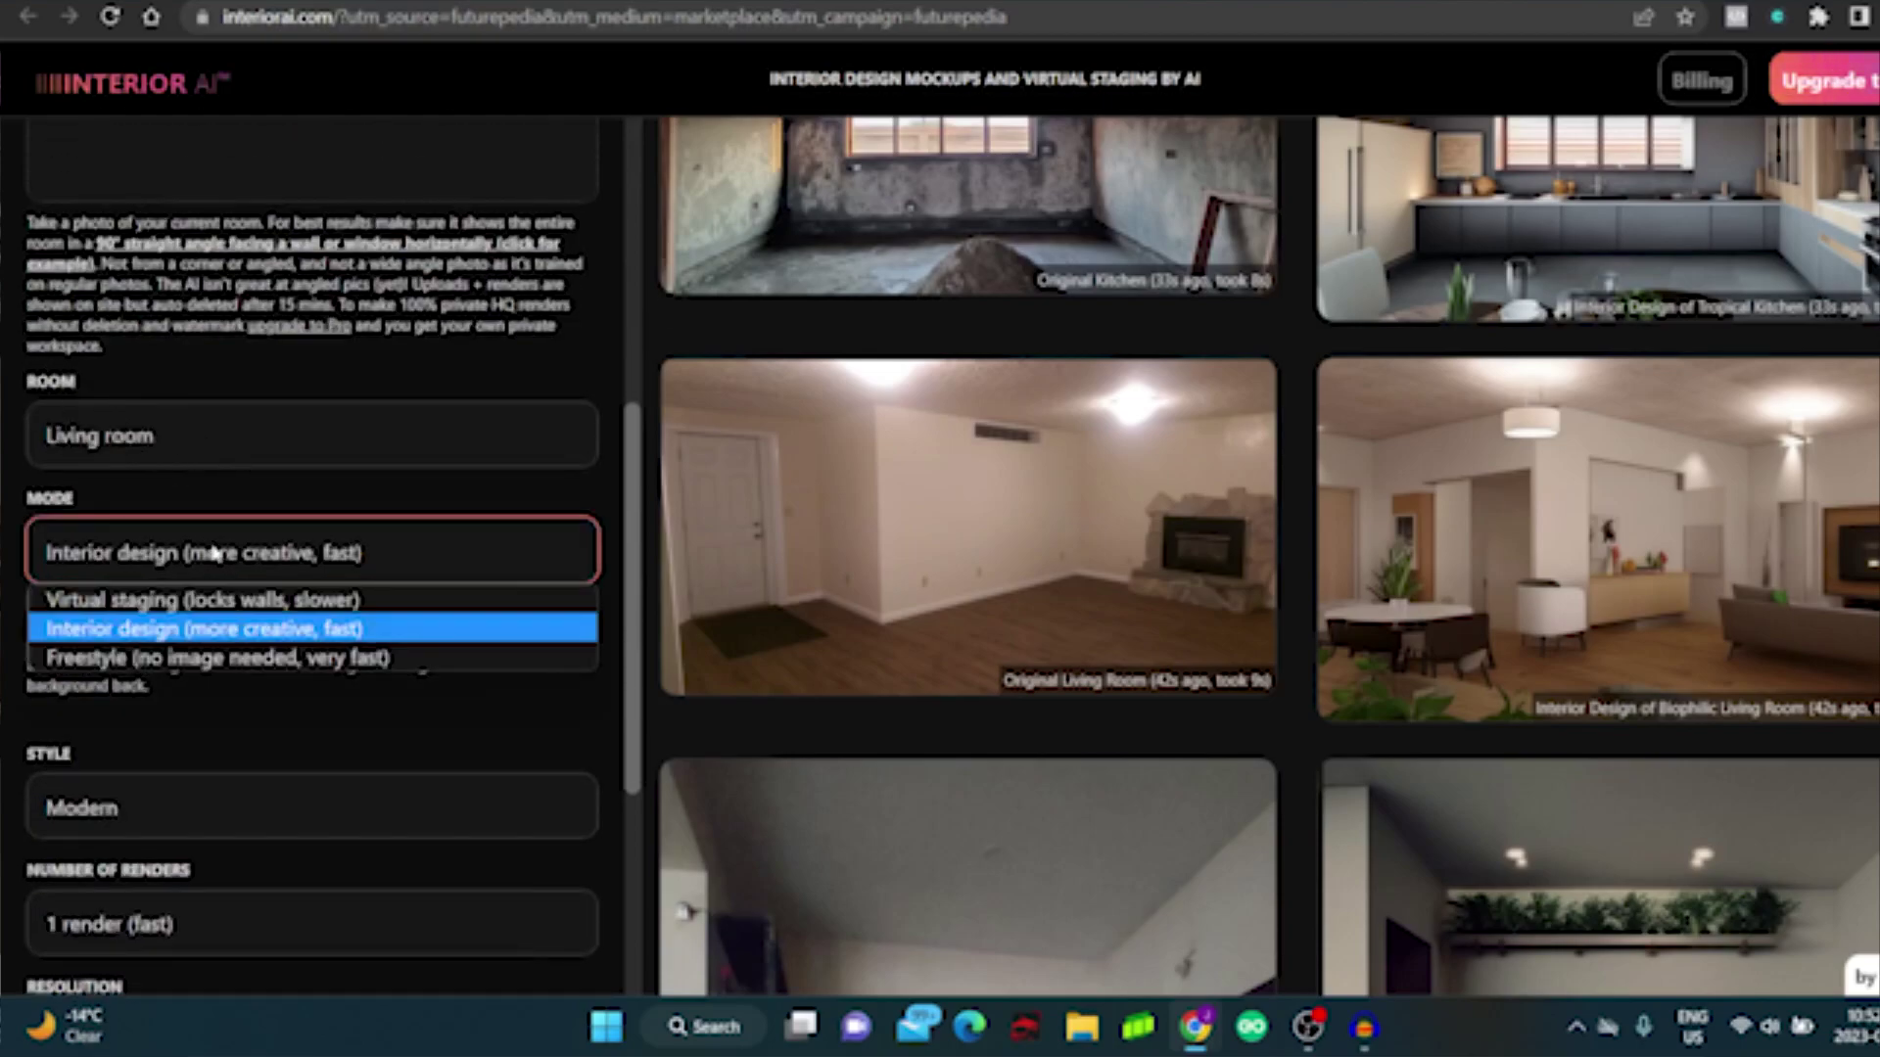
pyautogui.click(282, 628)
# Look through the available interior styles, keeping Modern selected.
pyautogui.scroll(-1, 279, 615)
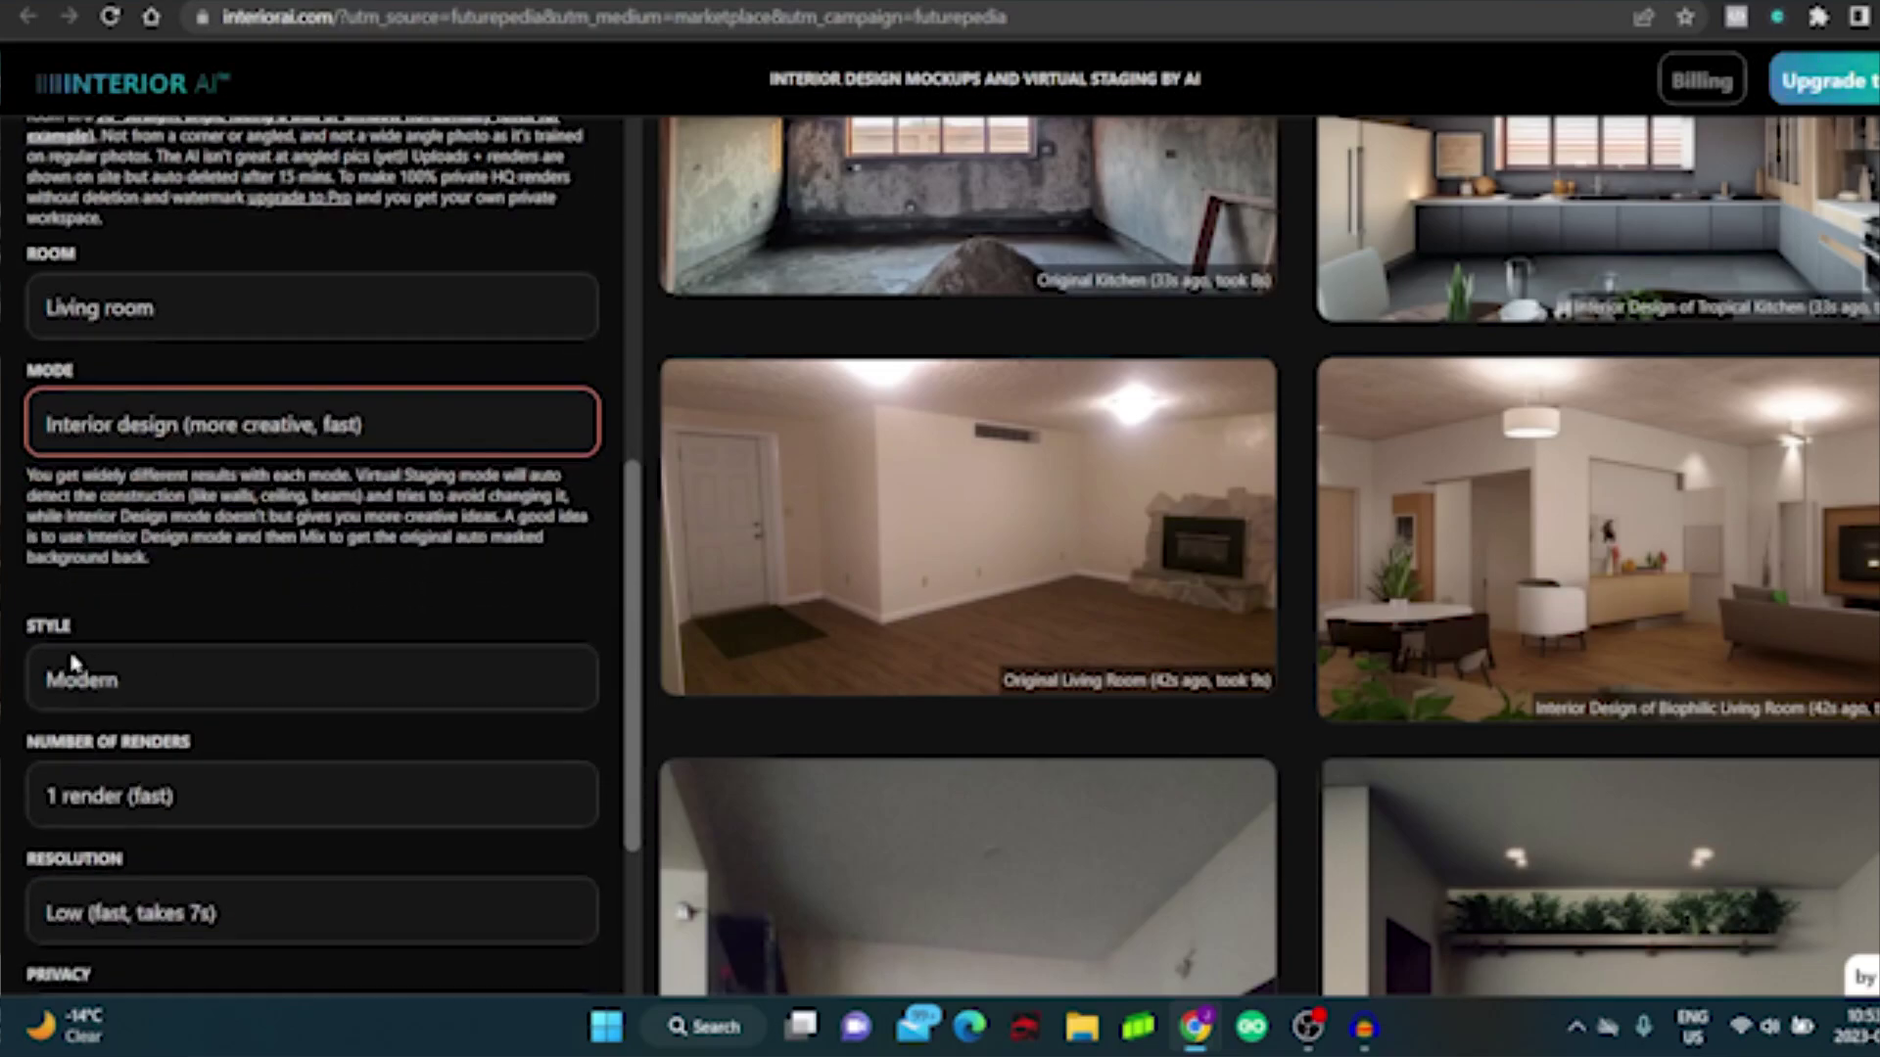
pyautogui.scroll(-1, 245, 609)
pyautogui.click(138, 537)
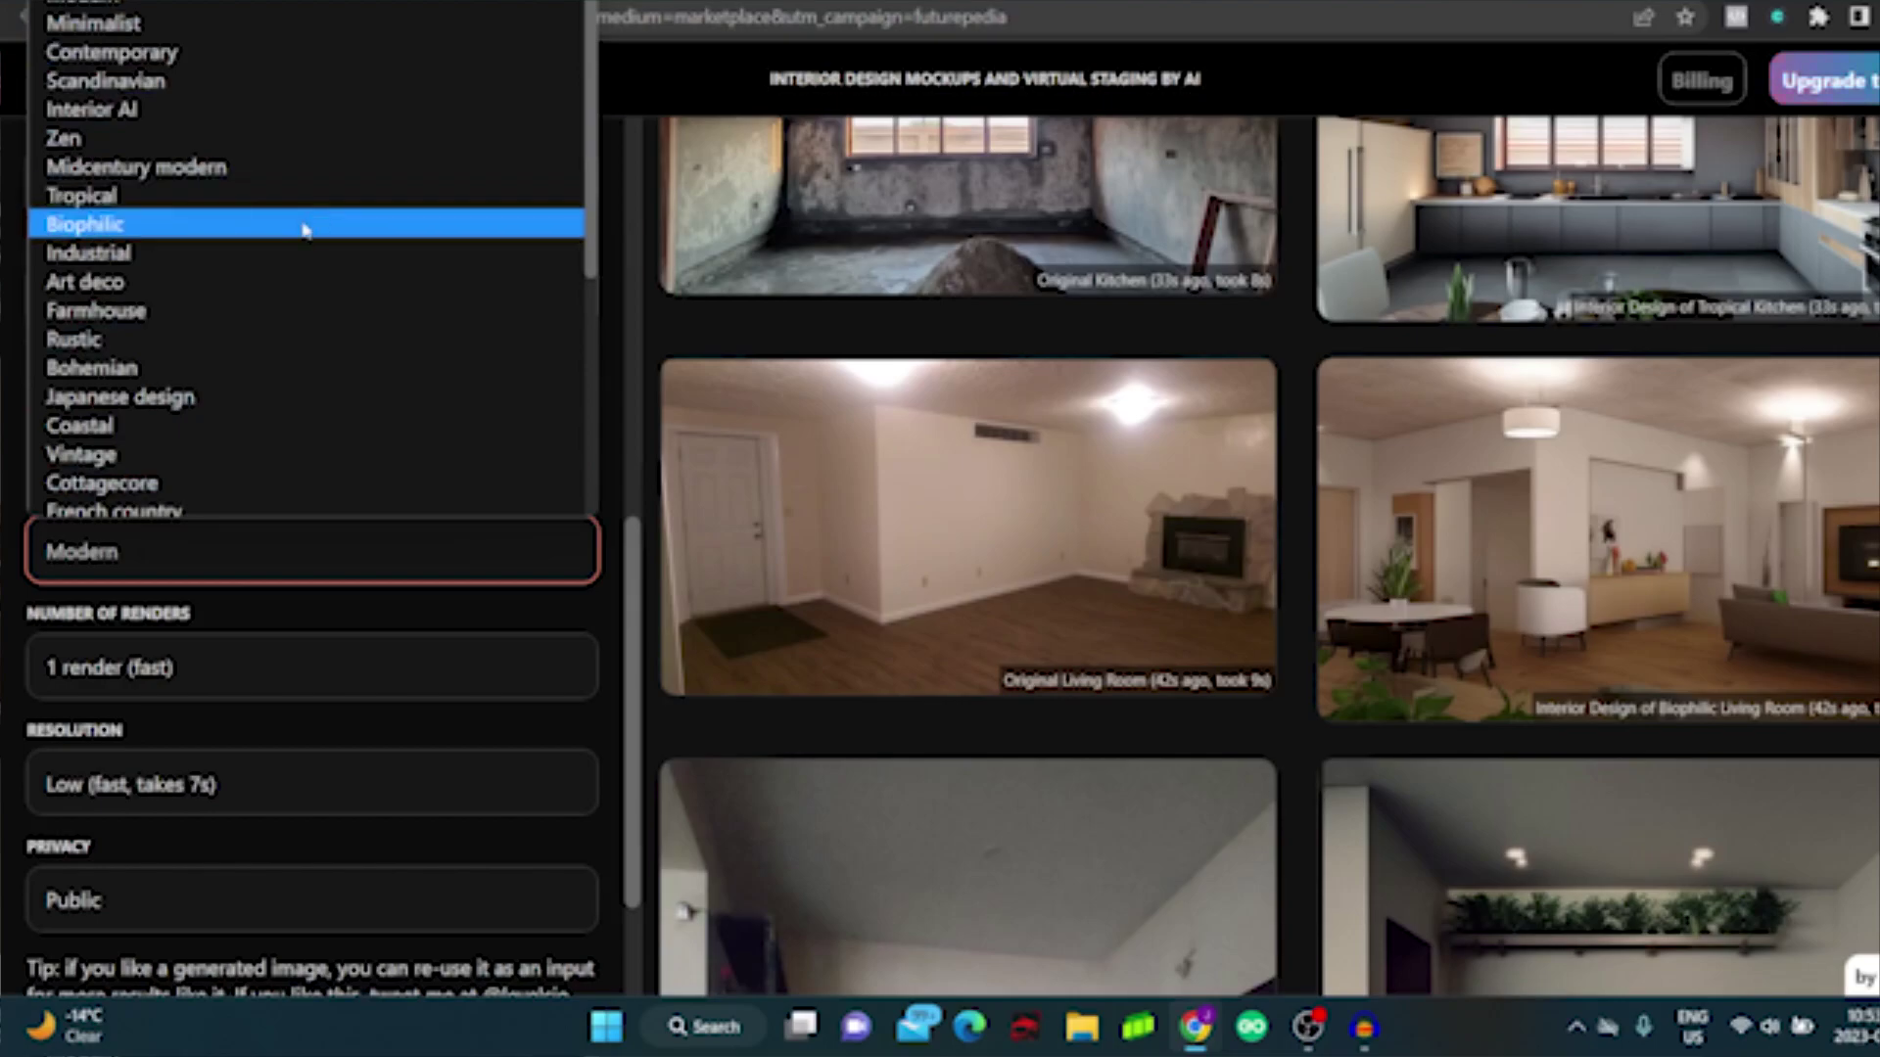
pyautogui.click(221, 575)
# Review the number of renders, resolution and privacy settings, and the upload area for the current interior.
pyautogui.scroll(-2, 373, 659)
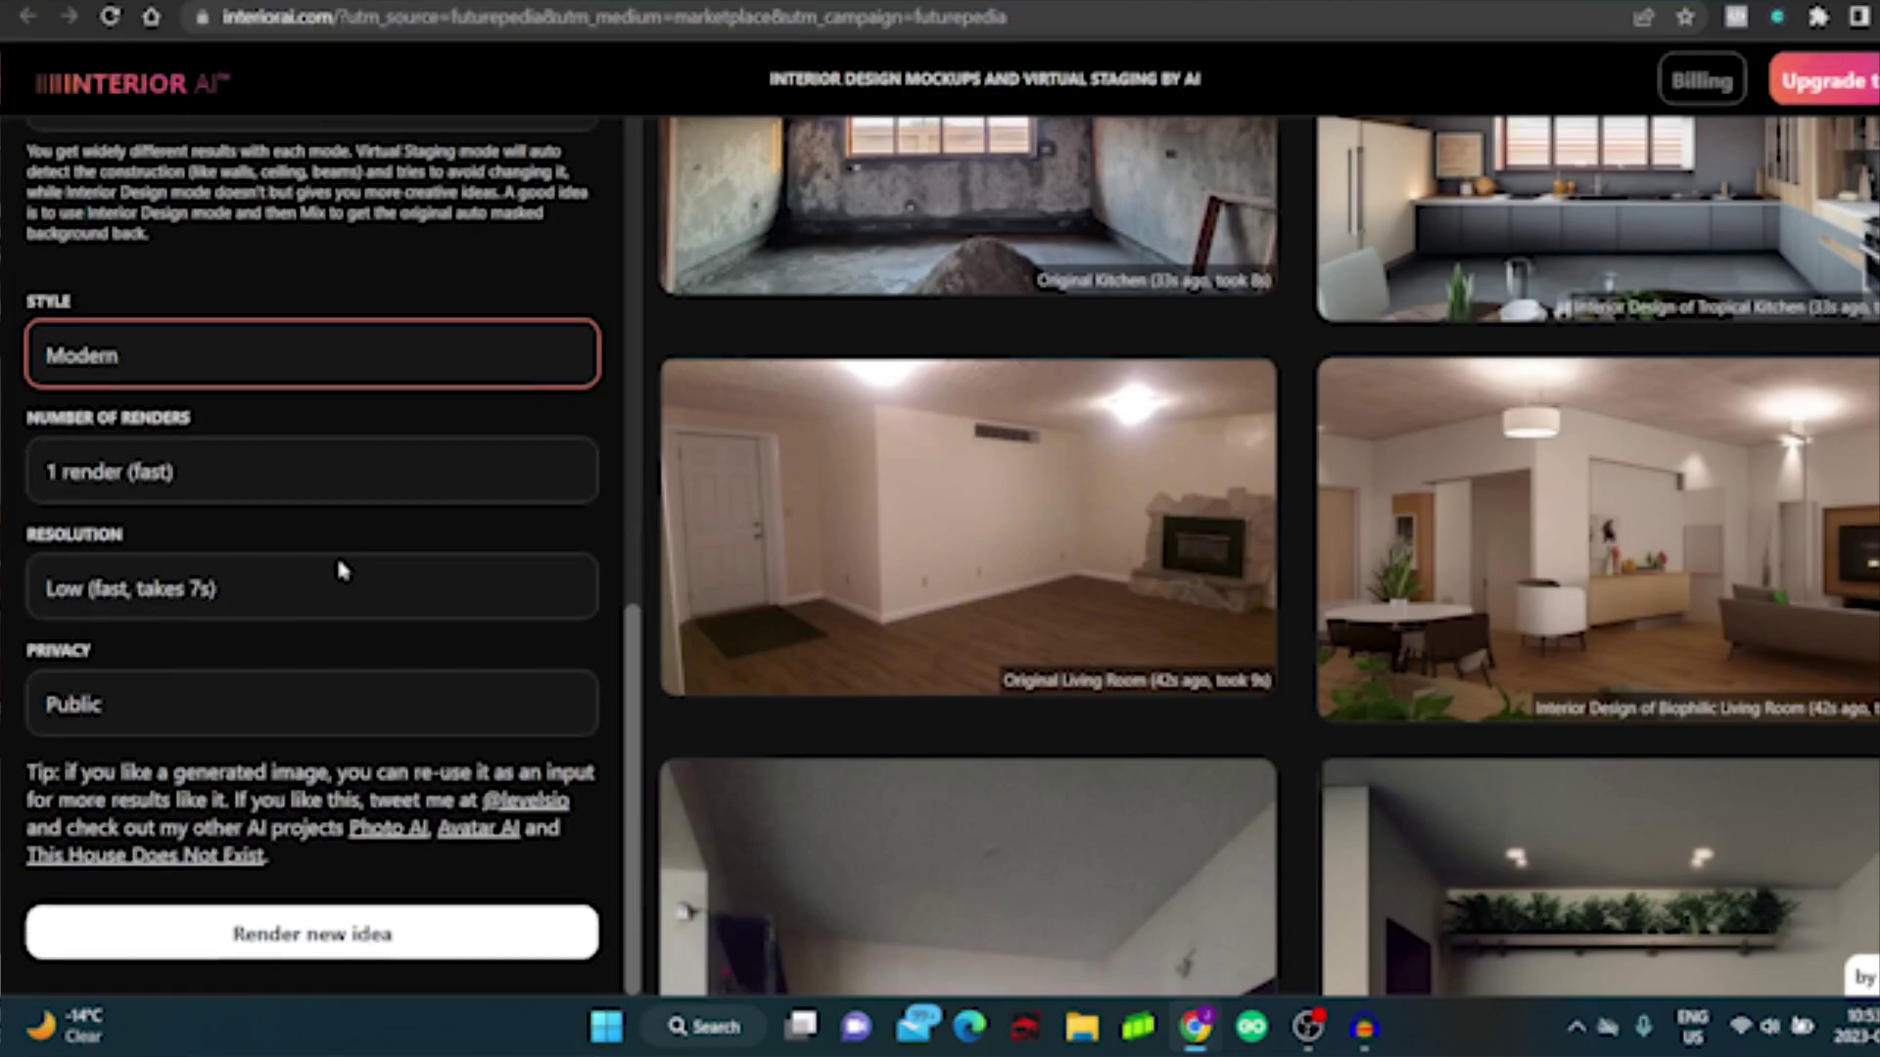
pyautogui.click(333, 929)
pyautogui.click(118, 338)
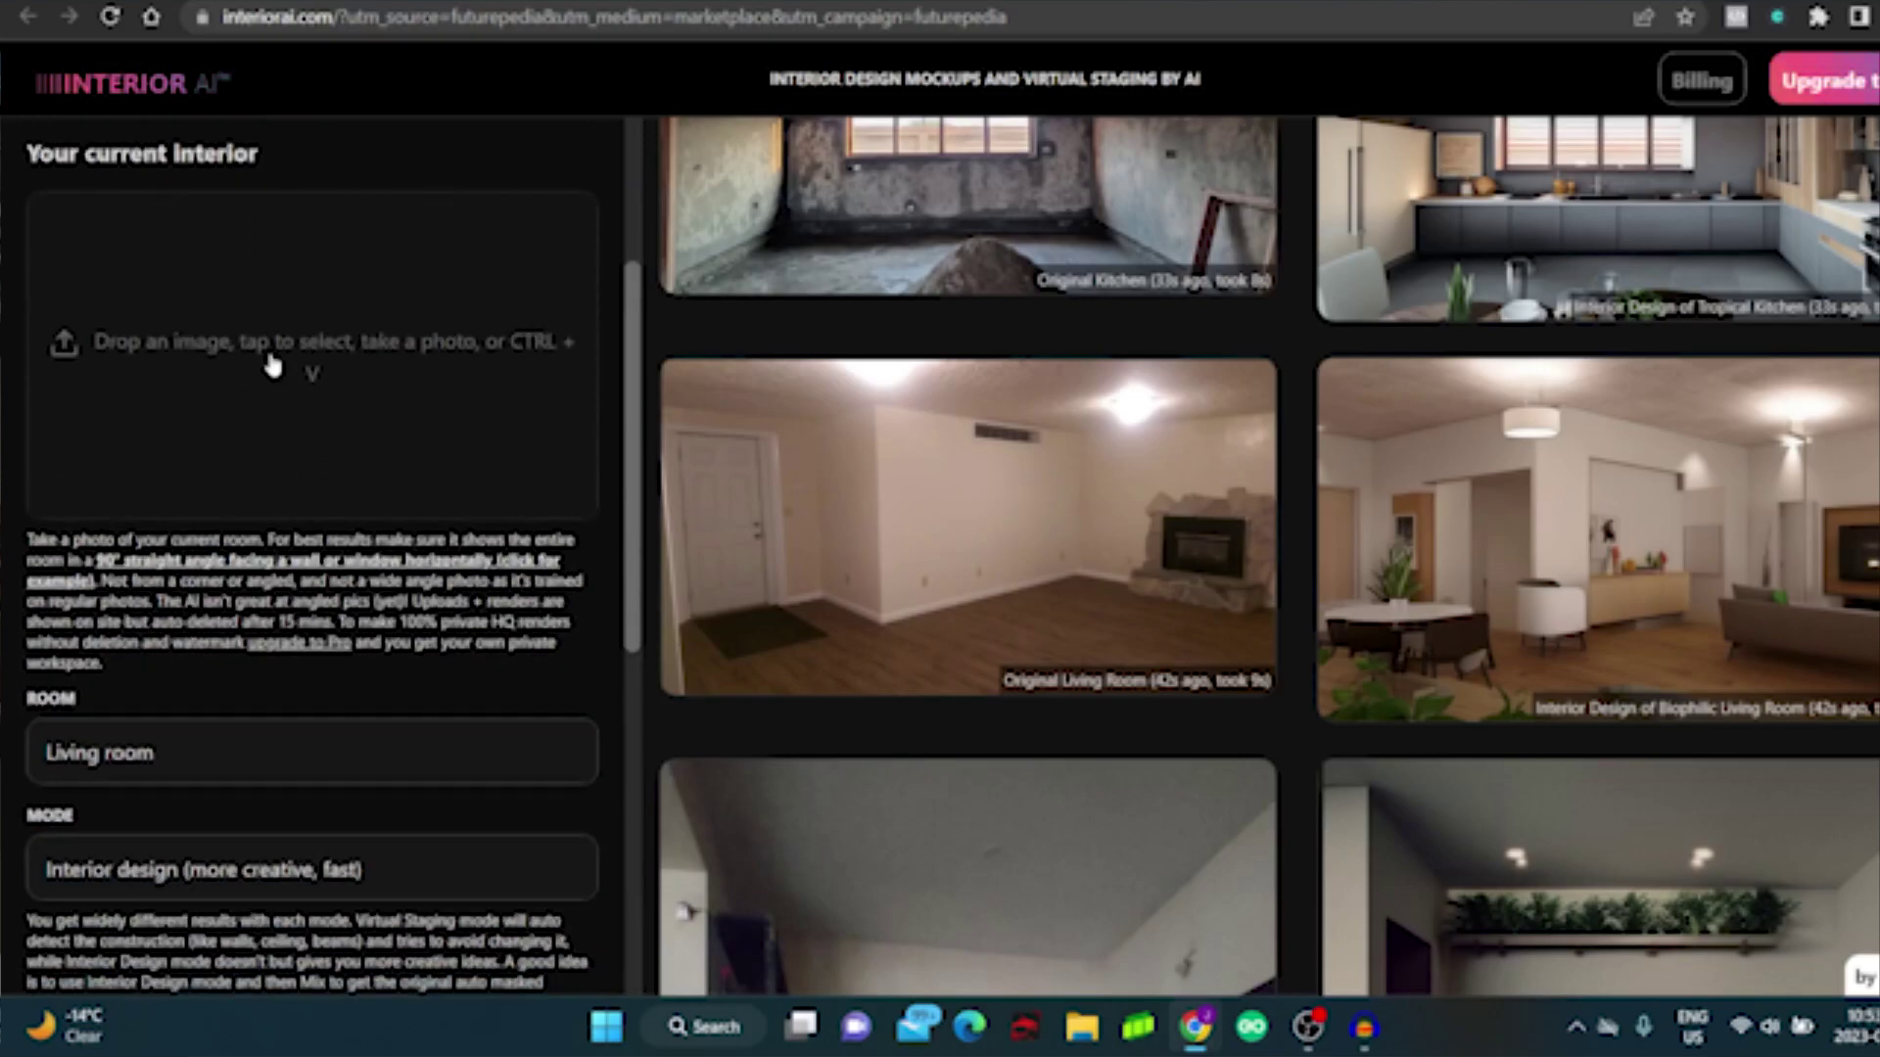
pyautogui.scroll(-1, 142, 518)
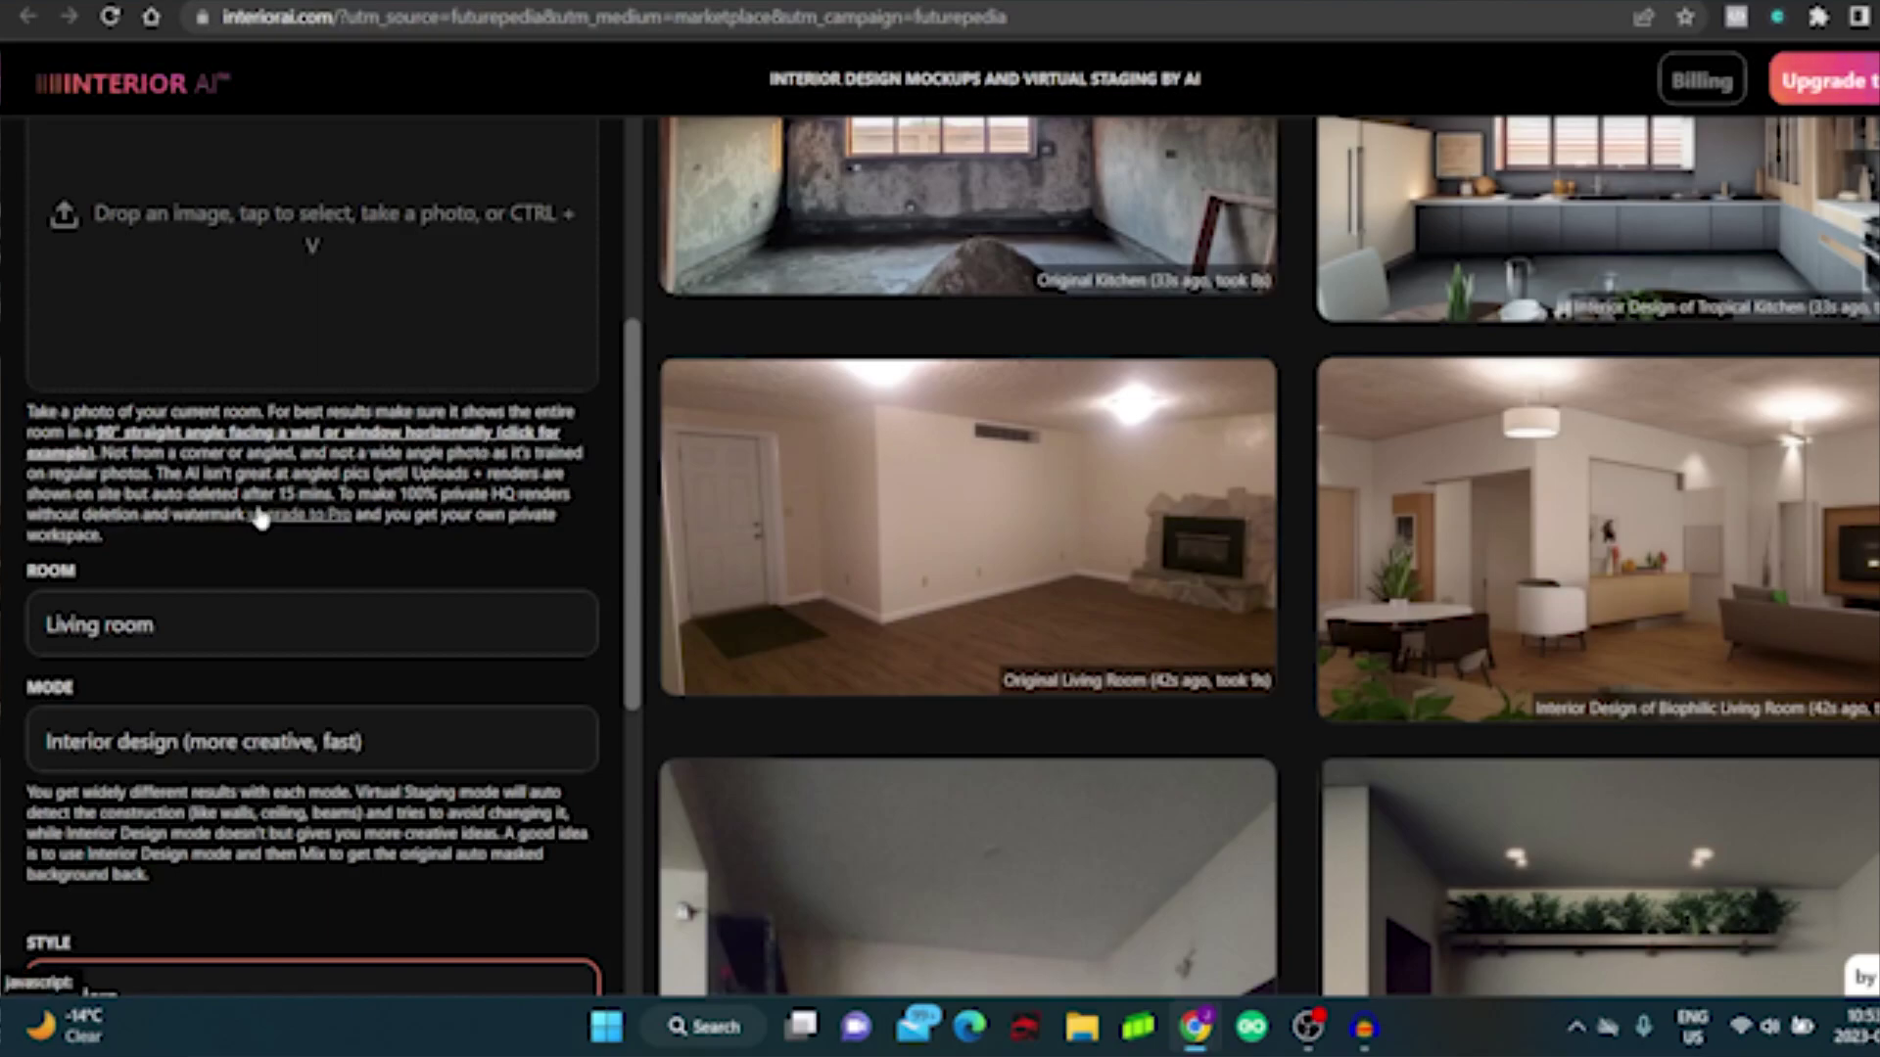
# Compare more original rooms with their AI designs in the render gallery, and revisit the remaining render settings.
pyautogui.moveTo(1384, 446)
pyautogui.scroll(-5, 1384, 445)
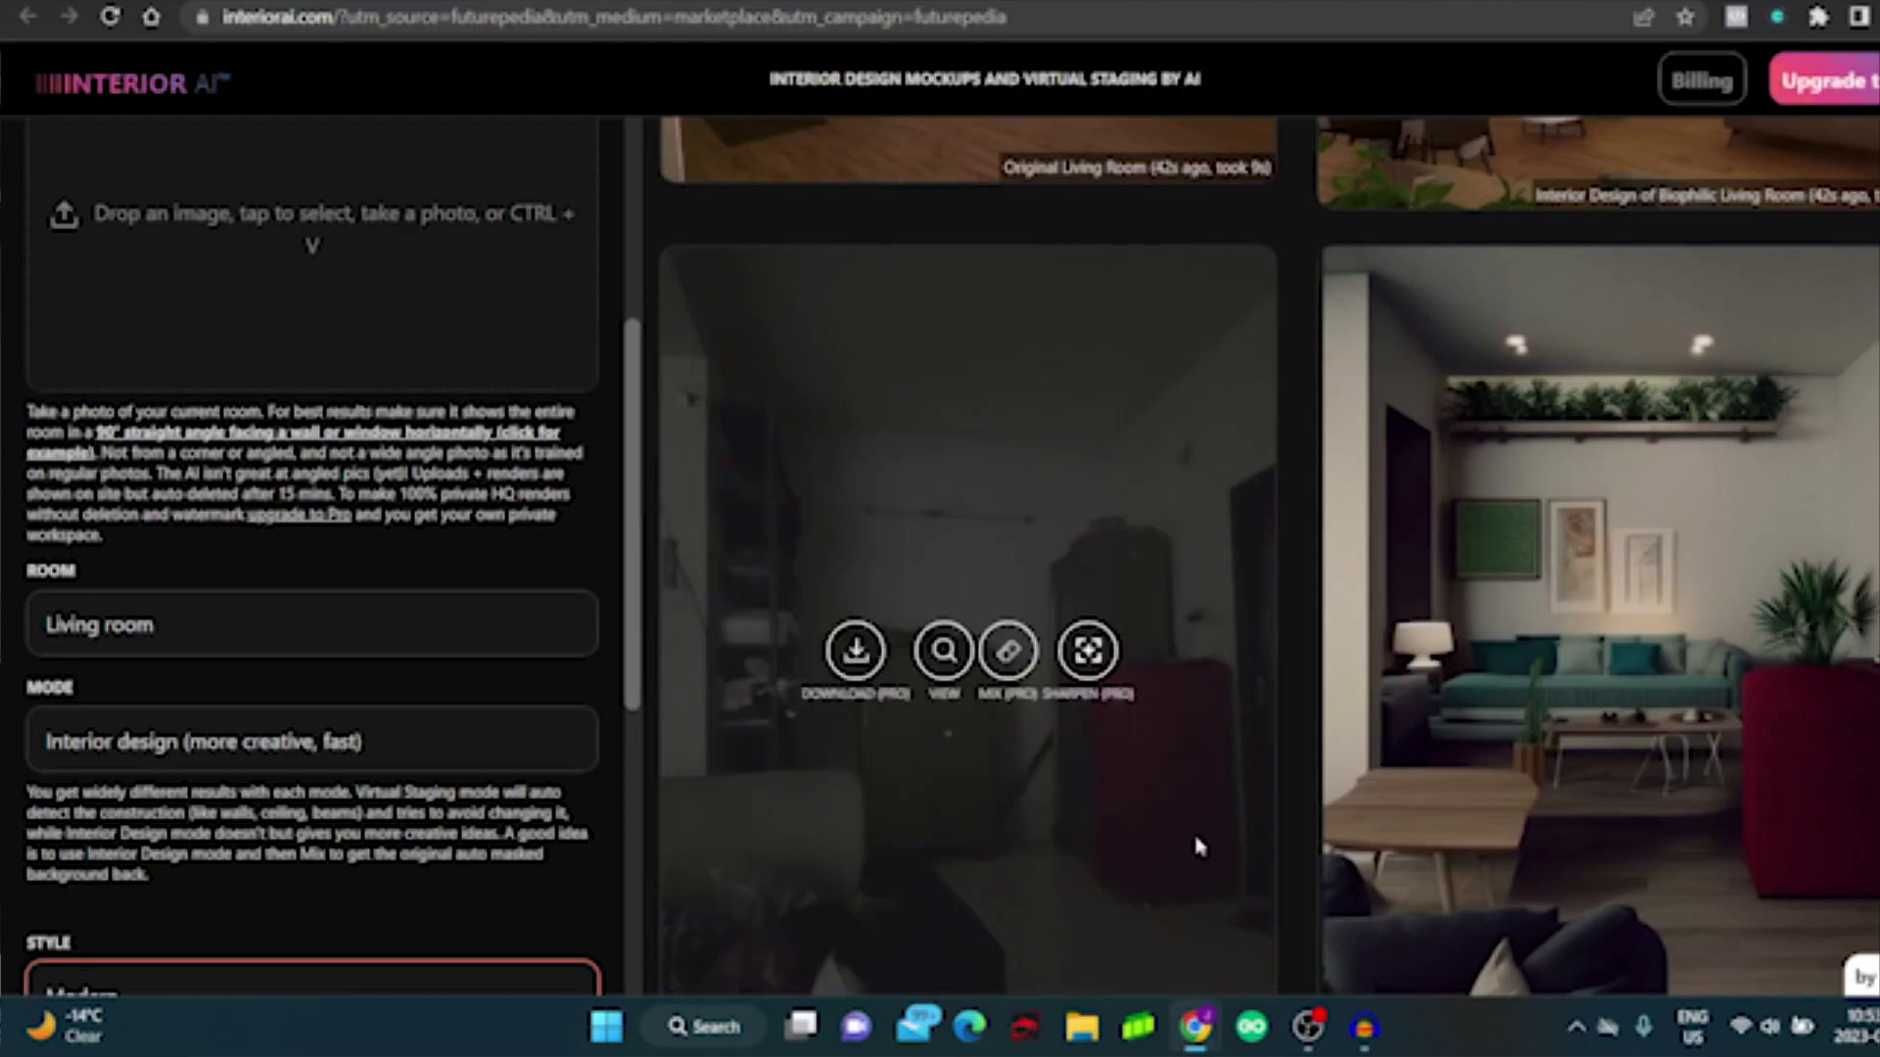
pyautogui.scroll(-5, 1214, 754)
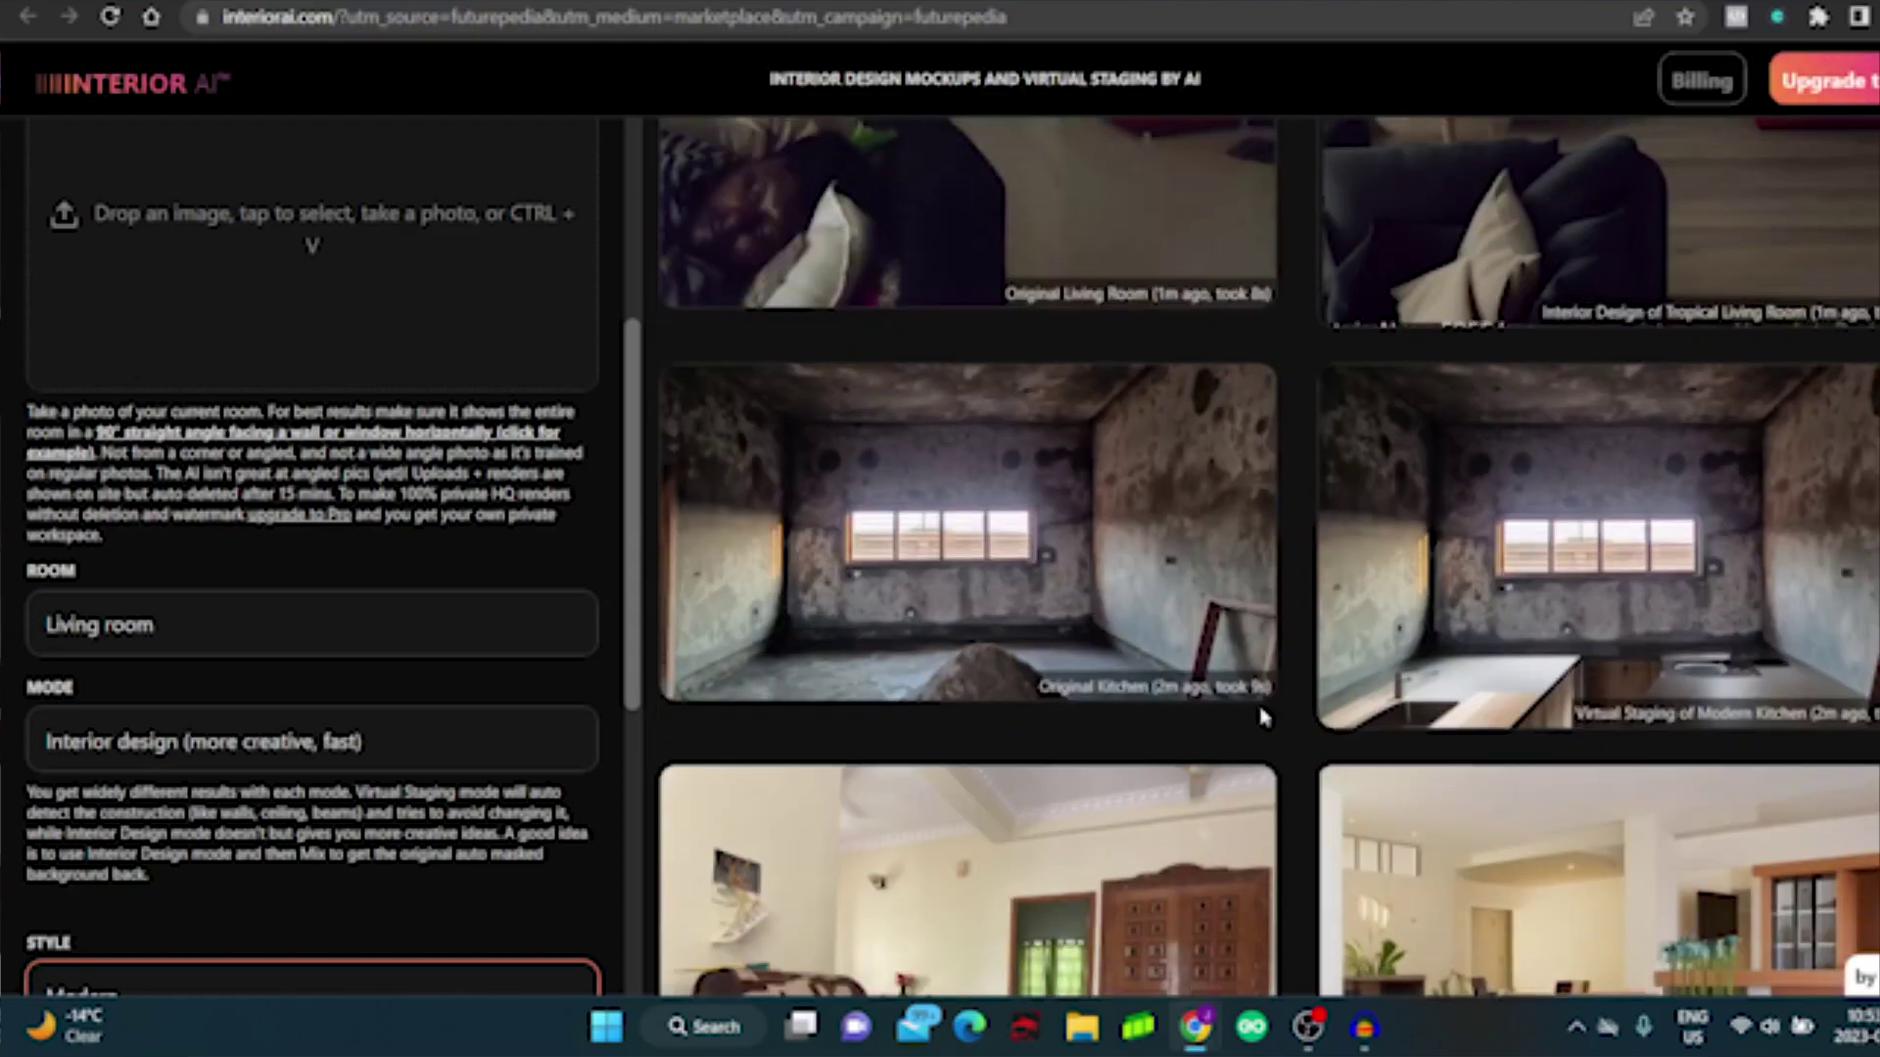
pyautogui.scroll(-6, 1245, 749)
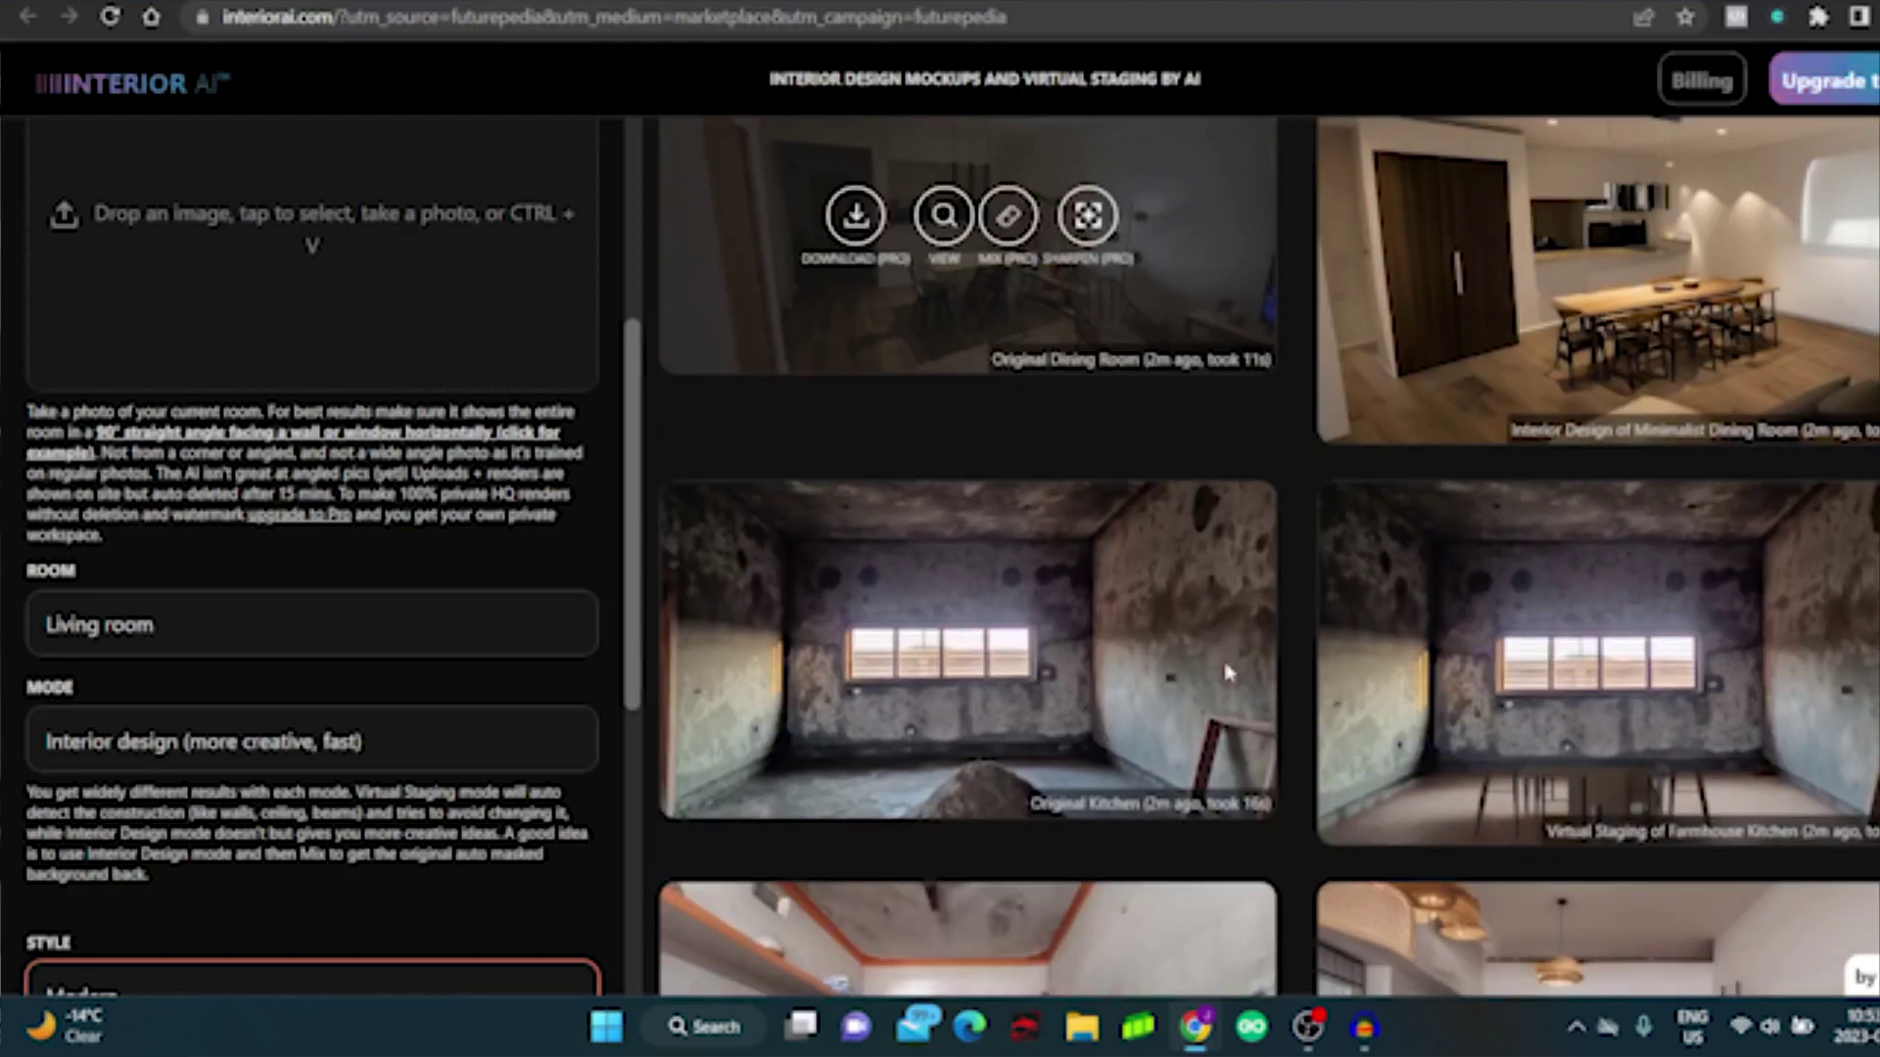
pyautogui.scroll(-2, 1312, 762)
pyautogui.scroll(-1, 1312, 761)
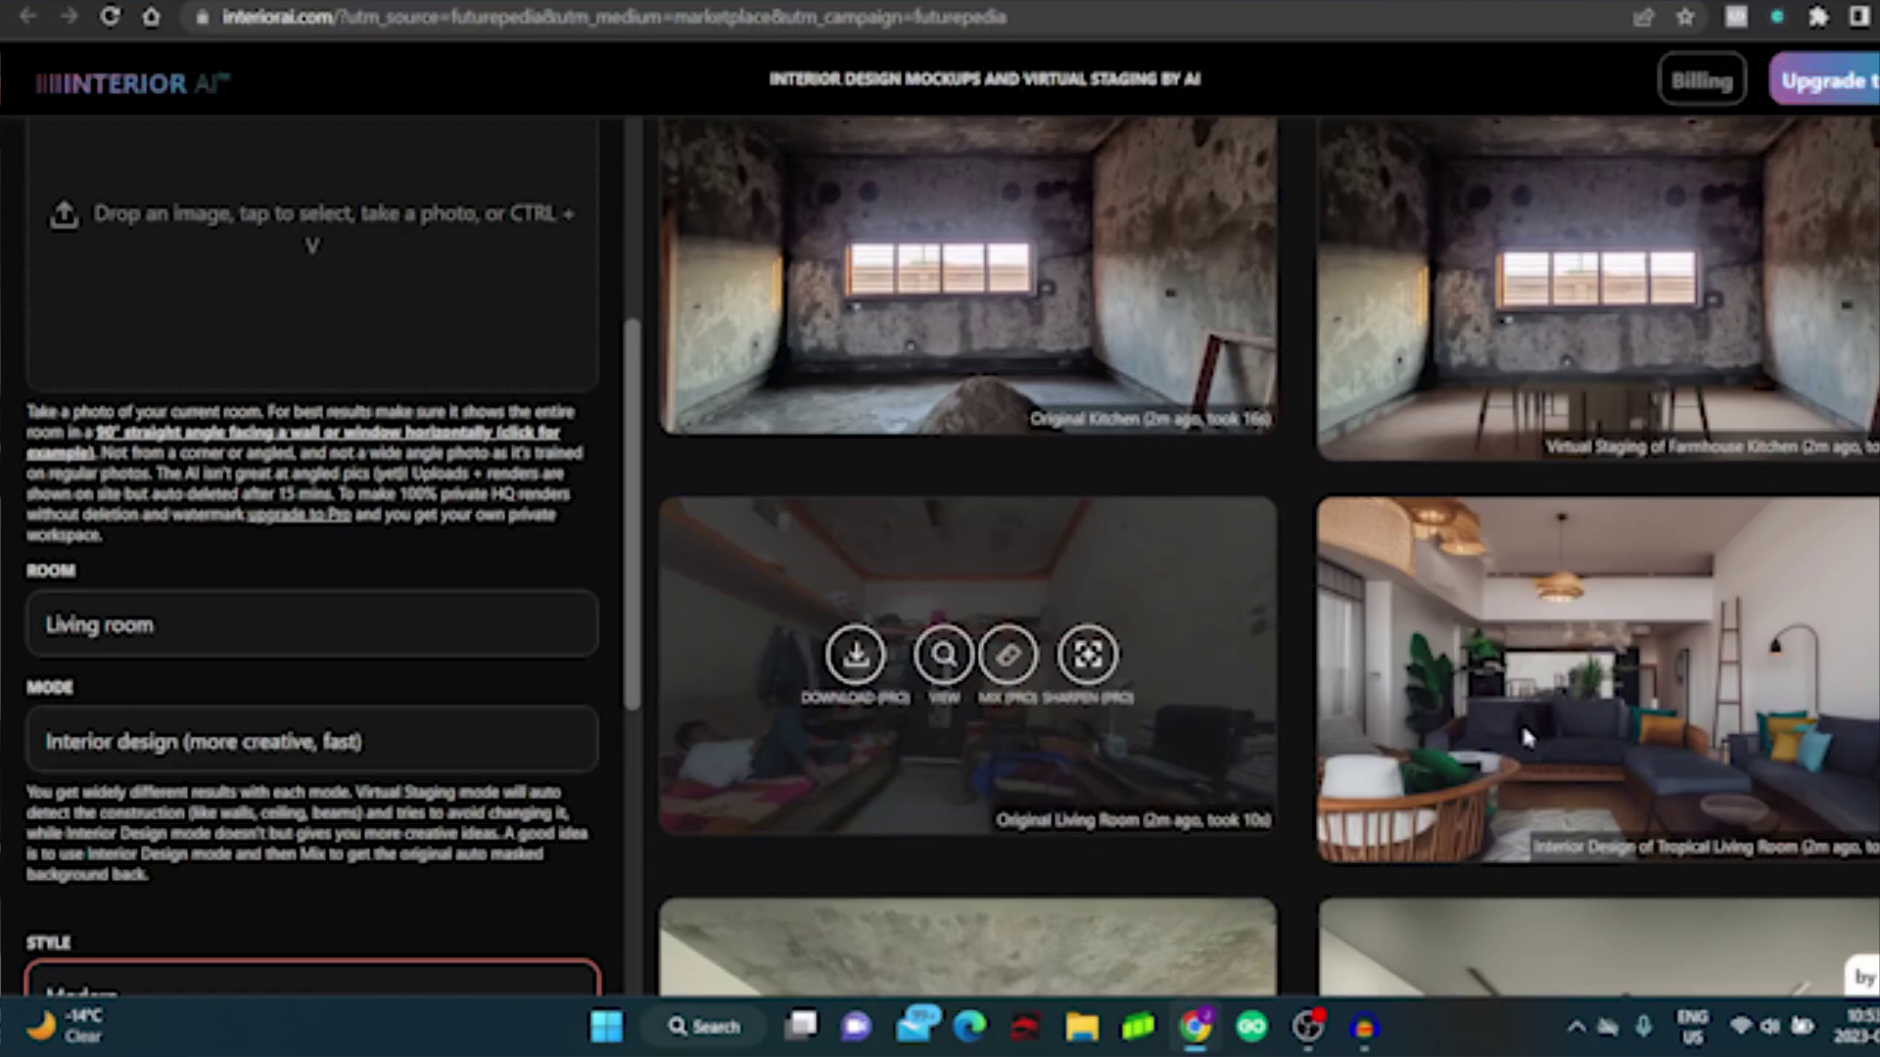
pyautogui.moveTo(1606, 754)
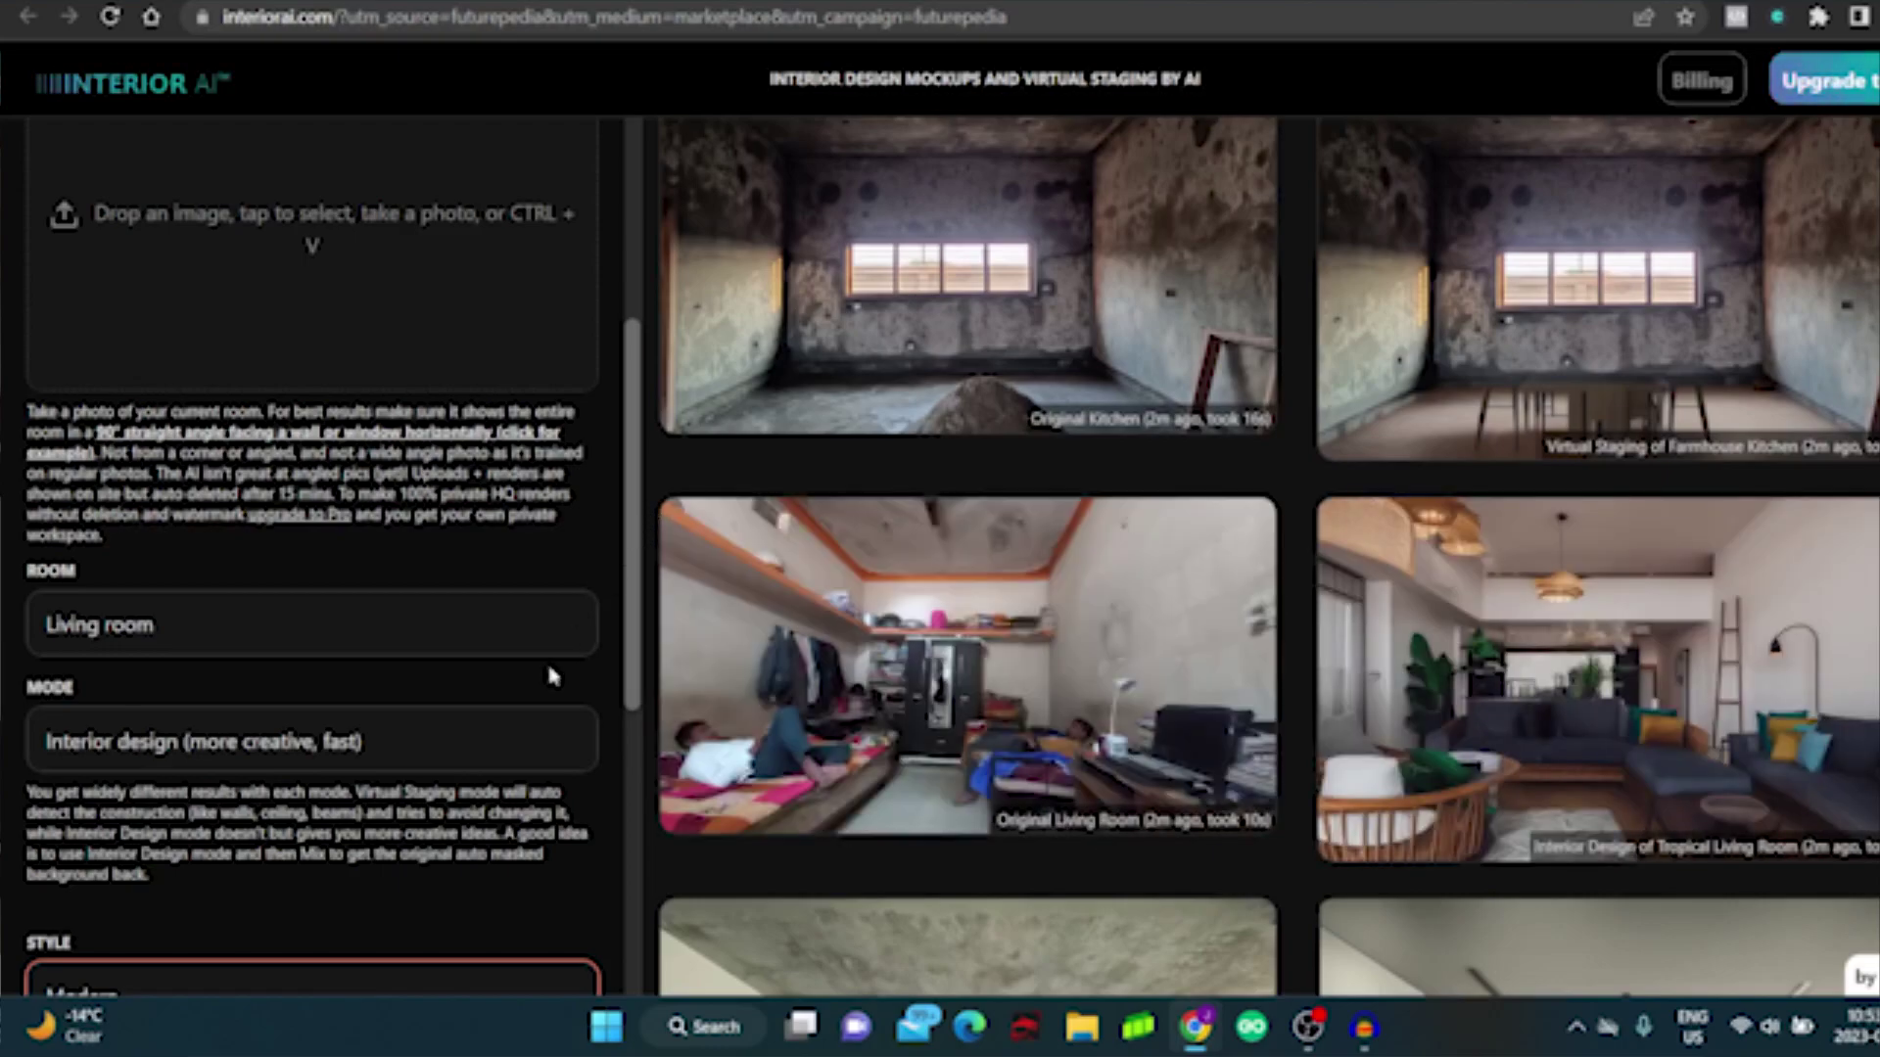
pyautogui.scroll(-6, 551, 676)
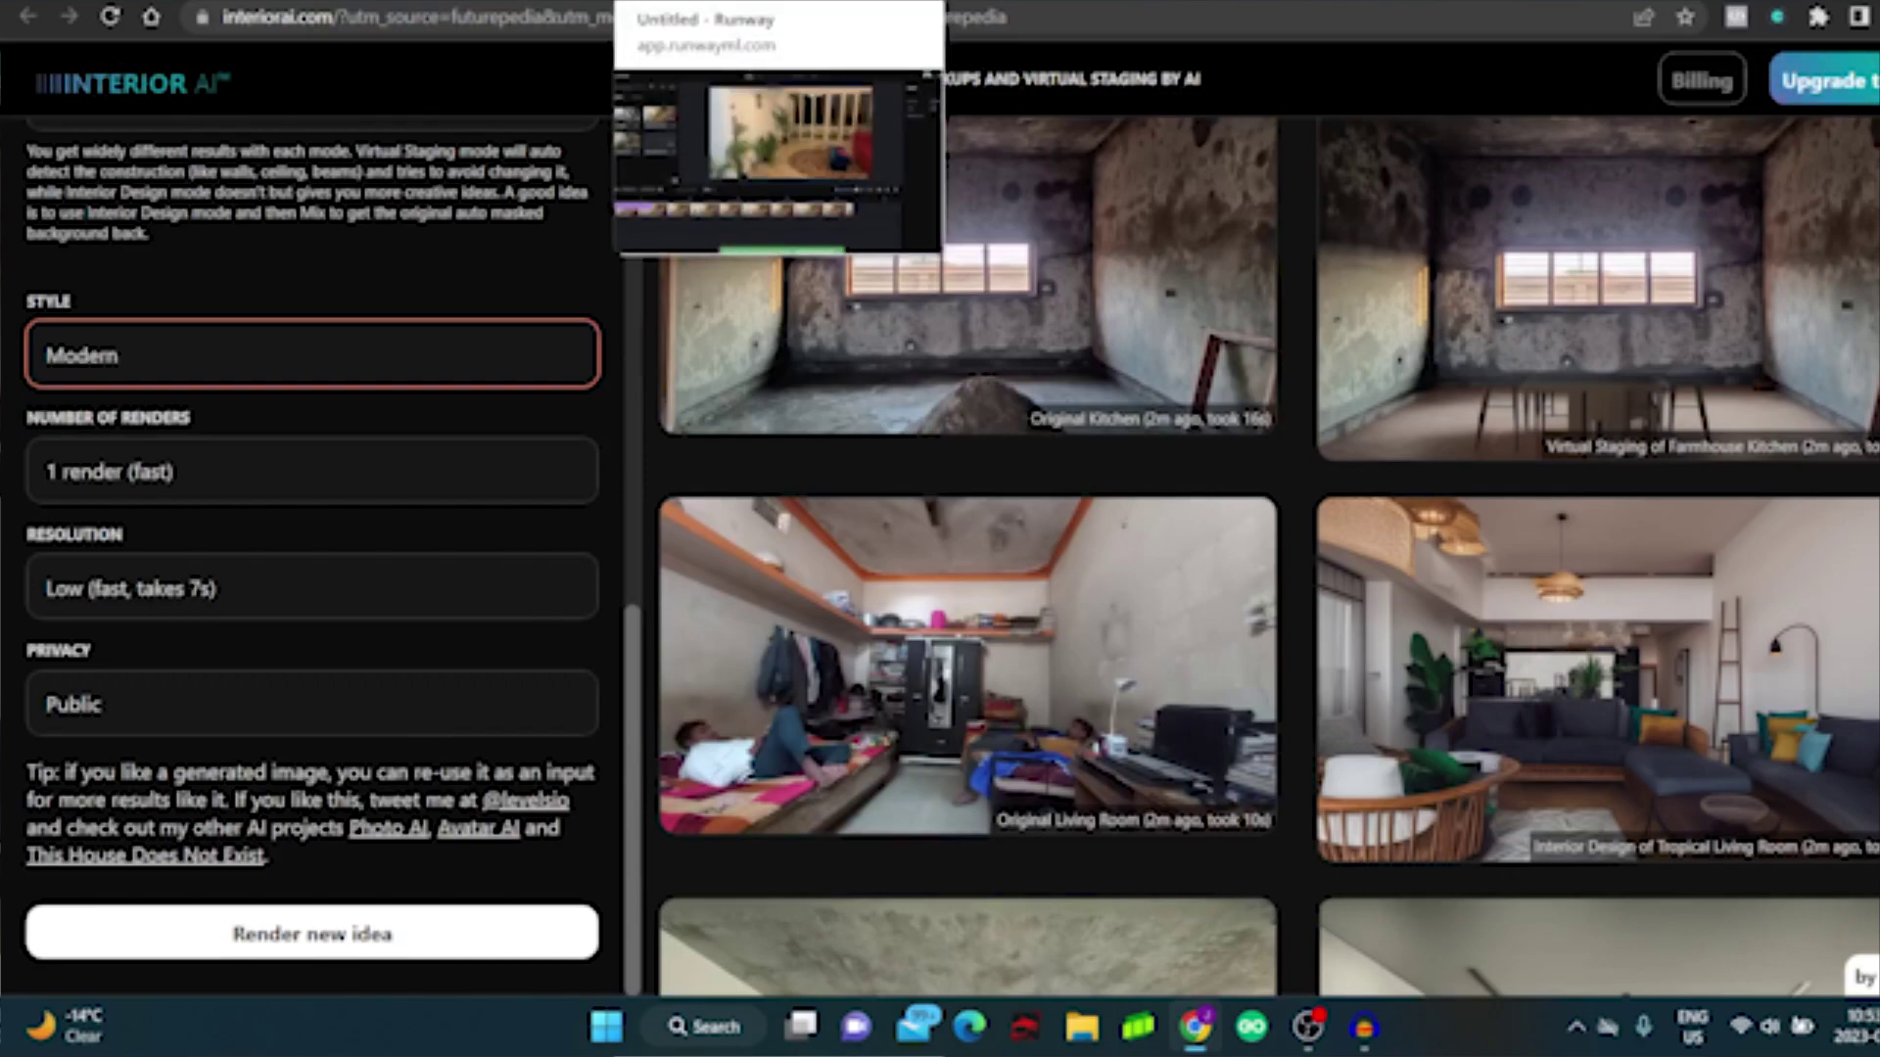
# Switch to the Runway video project and open the living room clip on the timeline in the Inpainting tool.
pyautogui.click(779, 2)
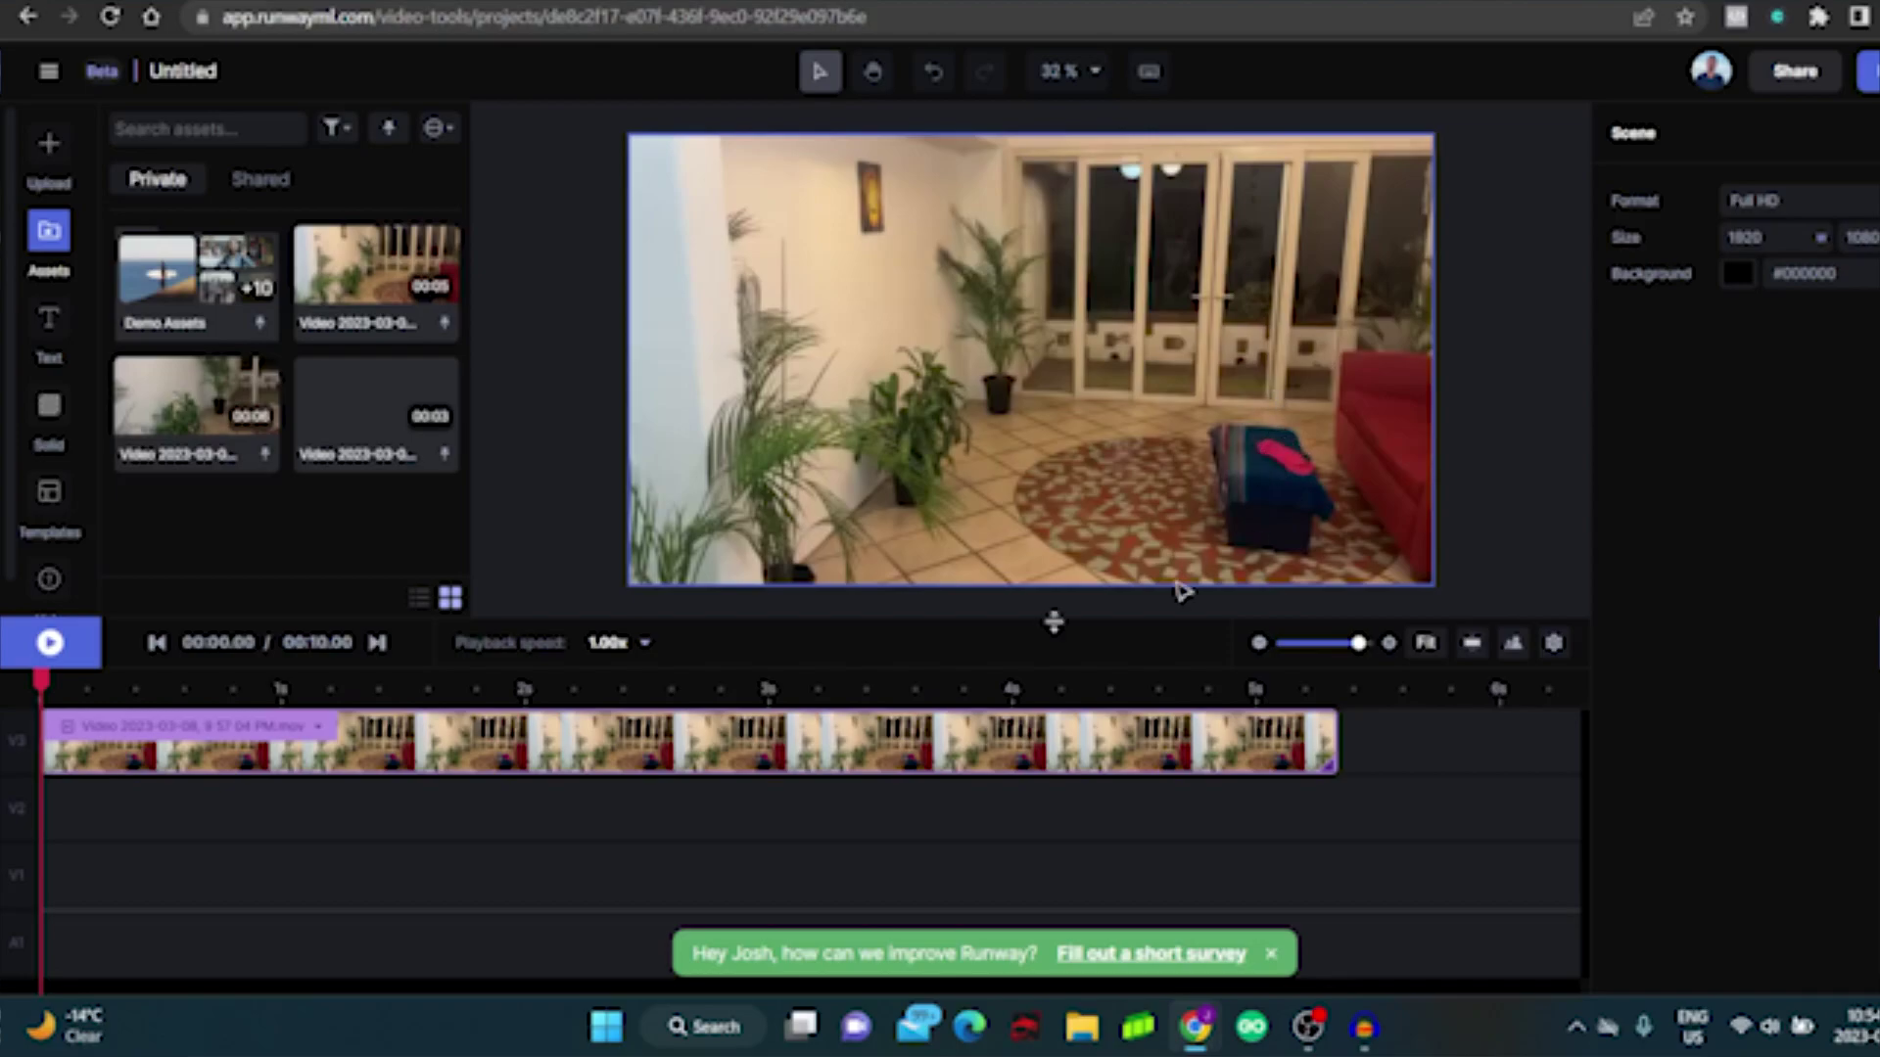
pyautogui.click(387, 753)
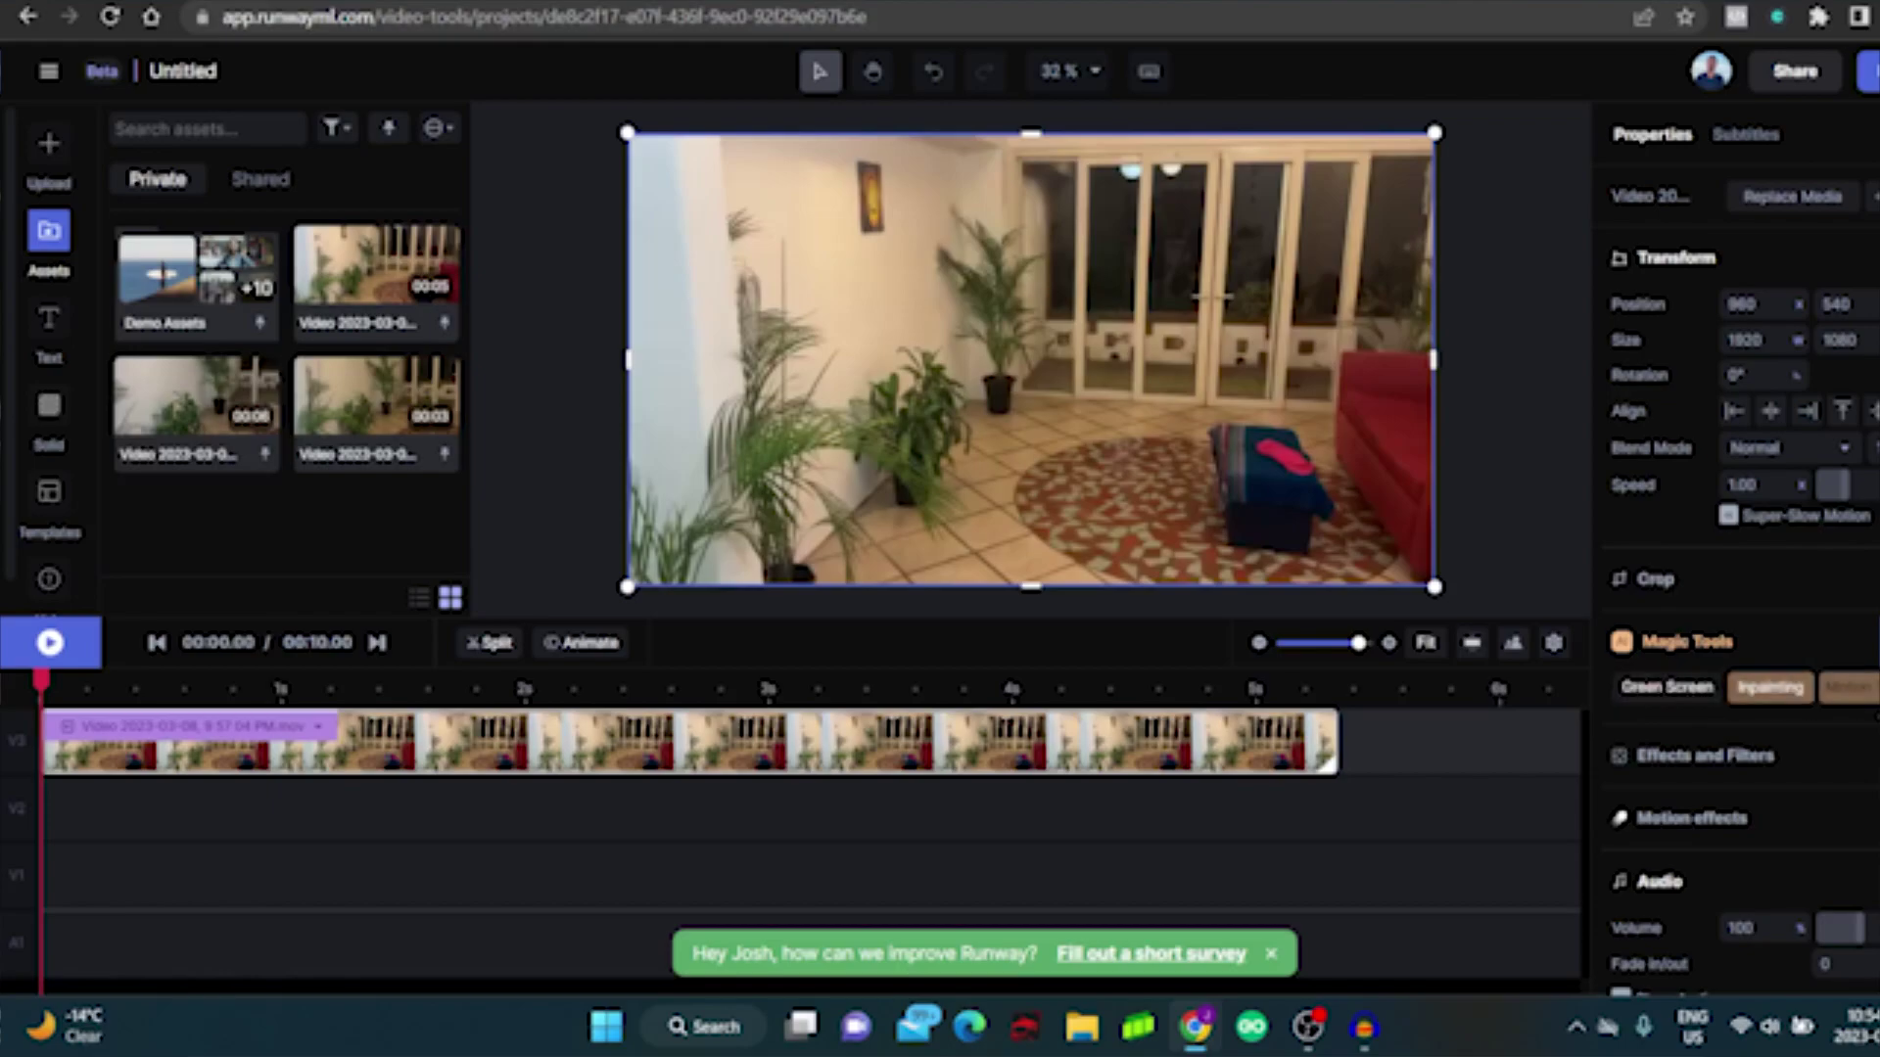
pyautogui.click(1770, 688)
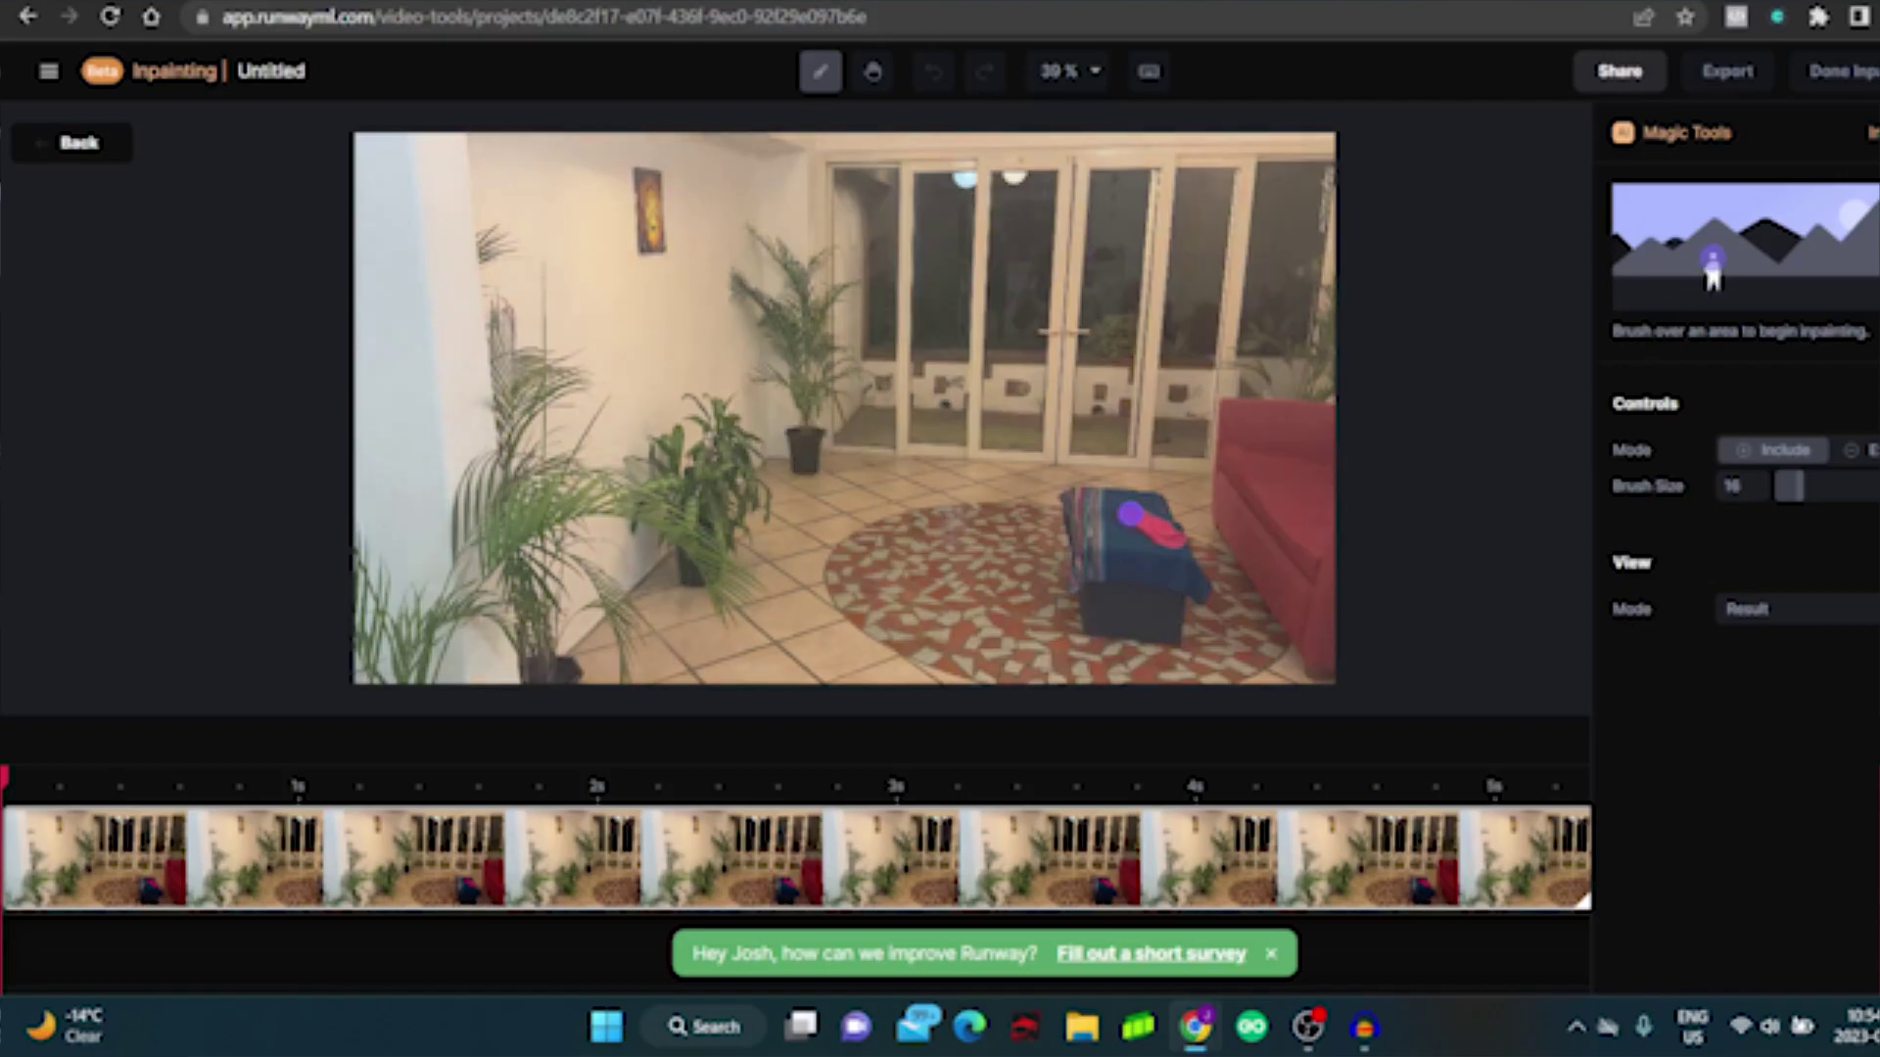
# Inpaint the pink item on the blue ottoman to remove it from the video, and preview the result.
pyautogui.moveTo(1131, 513); pyautogui.dragTo(1170, 546)
pyautogui.click(1140, 522)
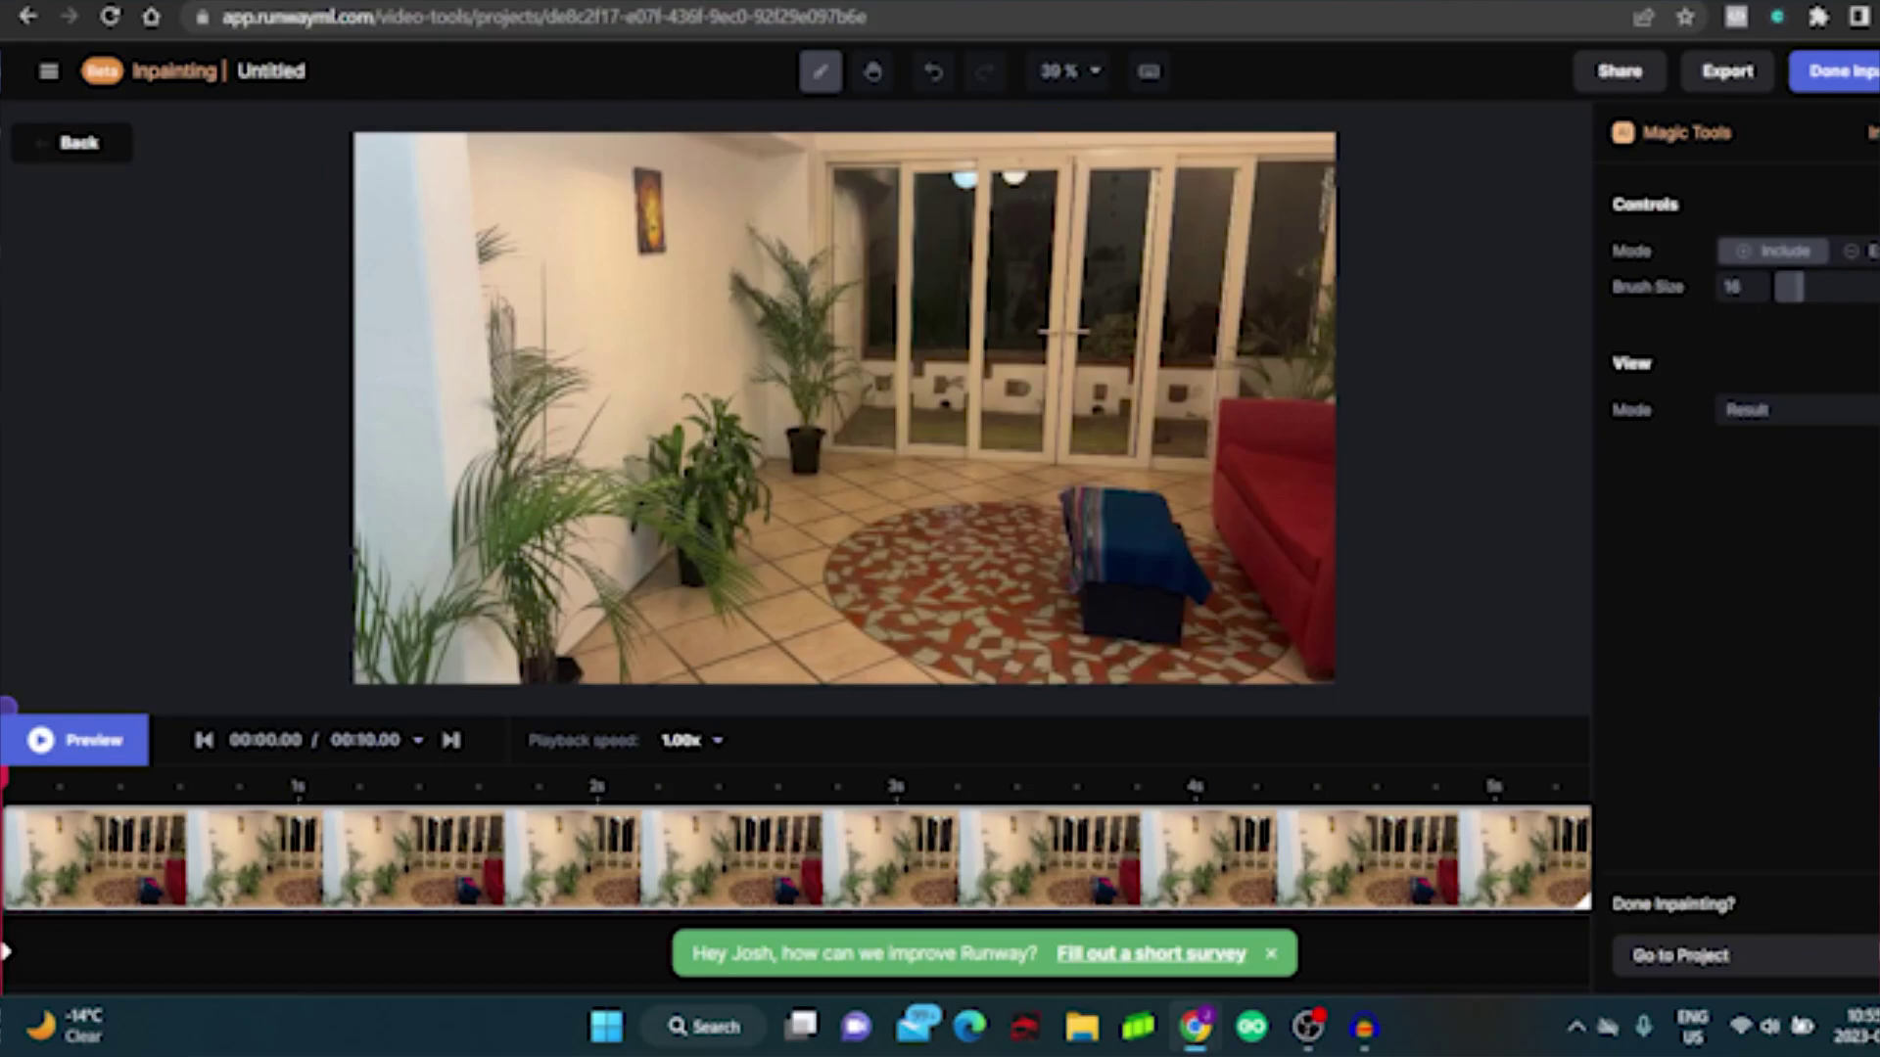
pyautogui.click(40, 735)
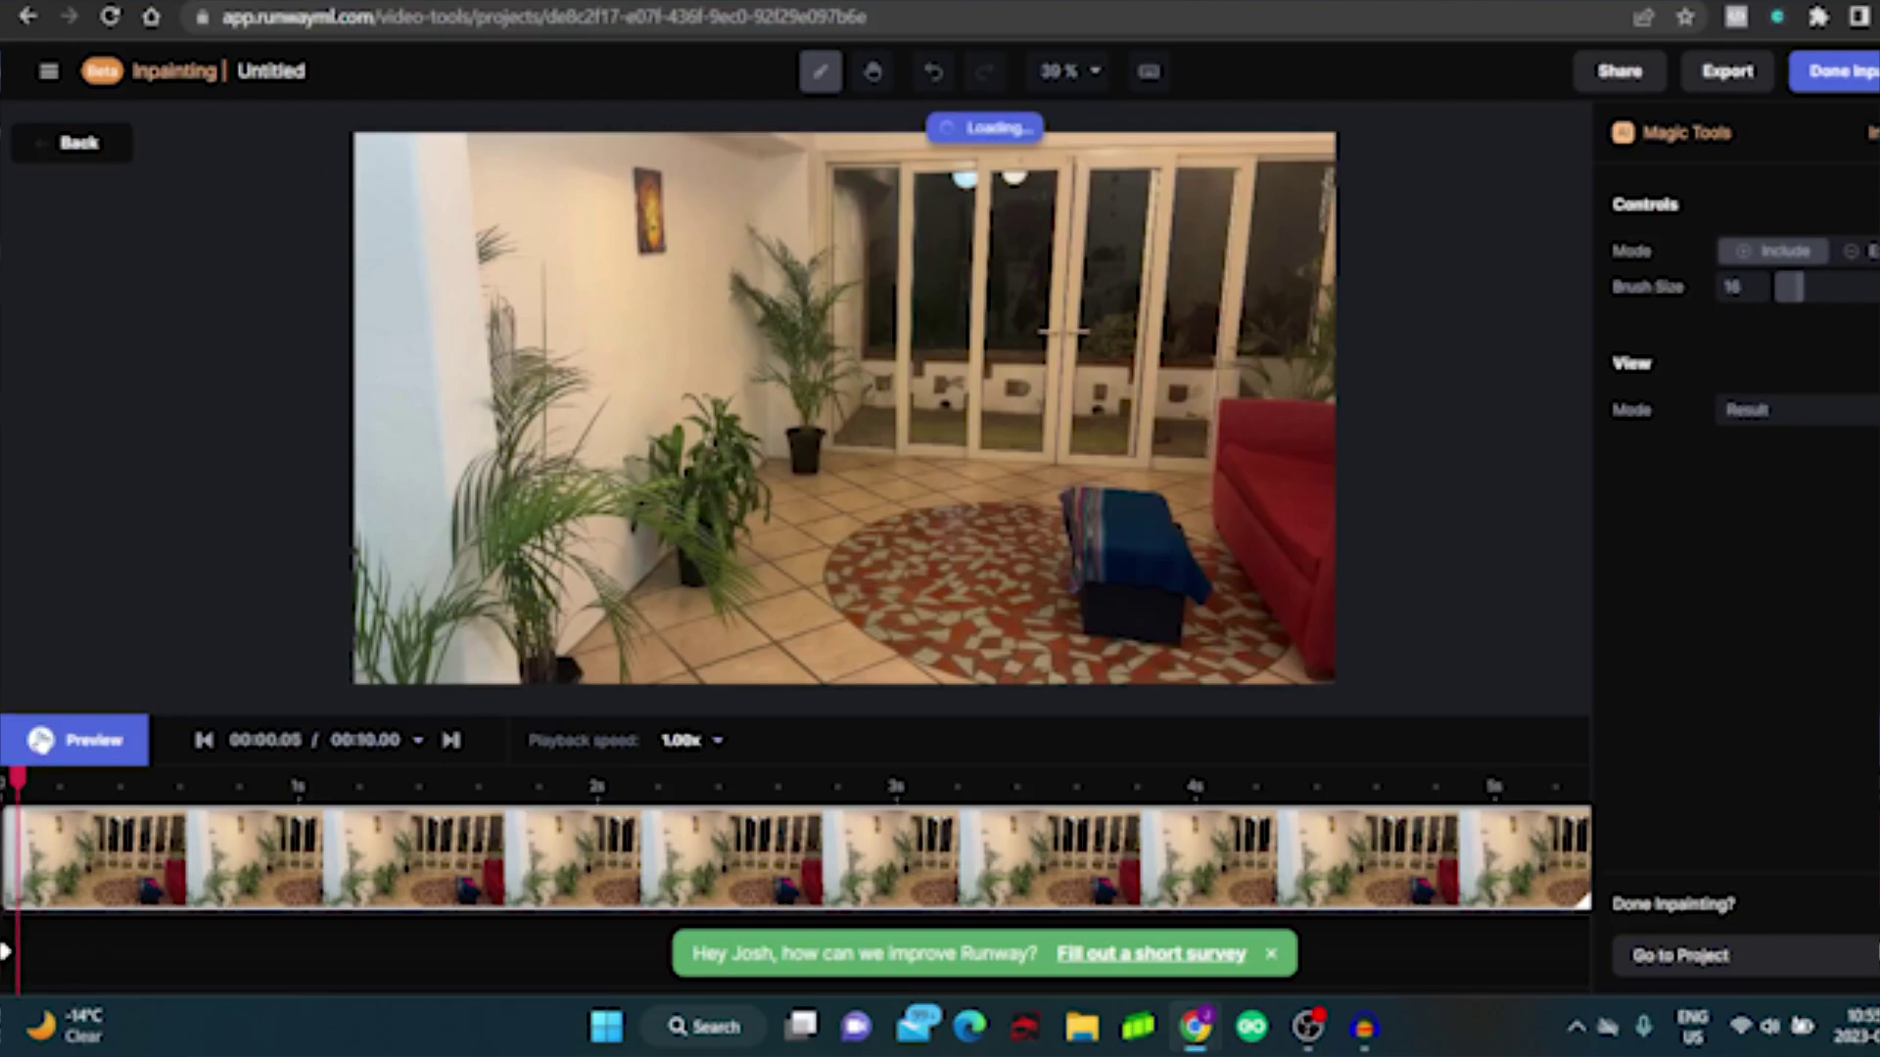